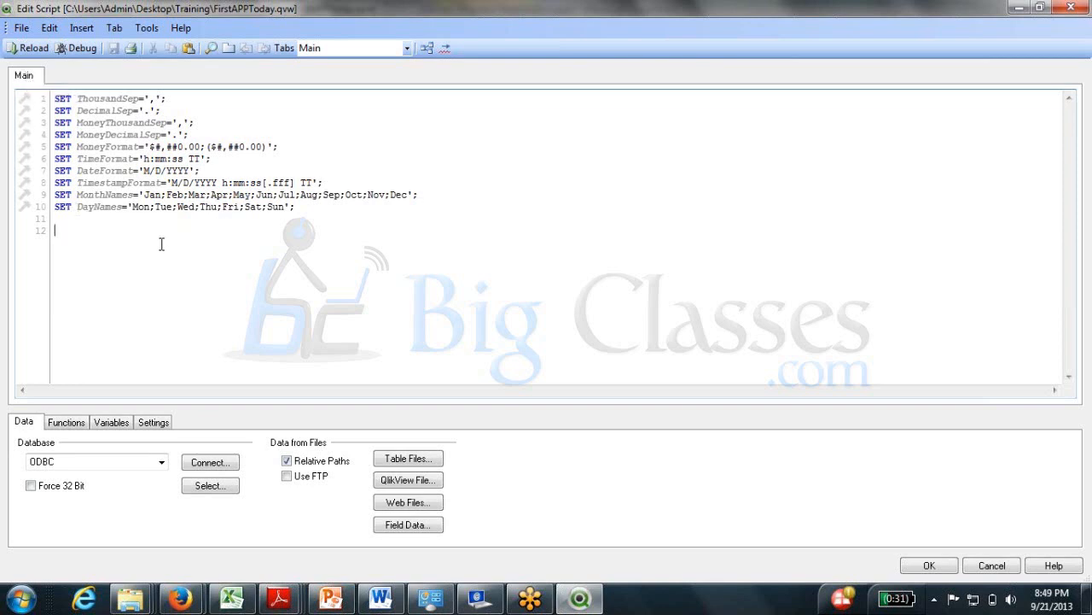
left_click_drag(320, 210, 57, 99)
left_click_drag(167, 182, 135, 209)
left_click(138, 208)
left_click(190, 236)
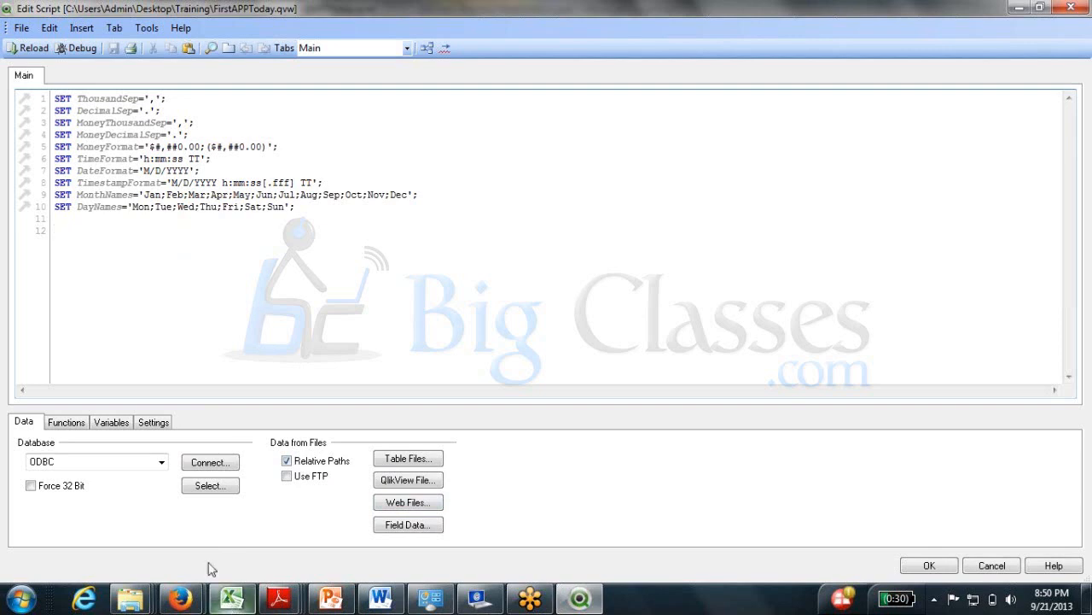
left_click(68, 423)
left_click(190, 458)
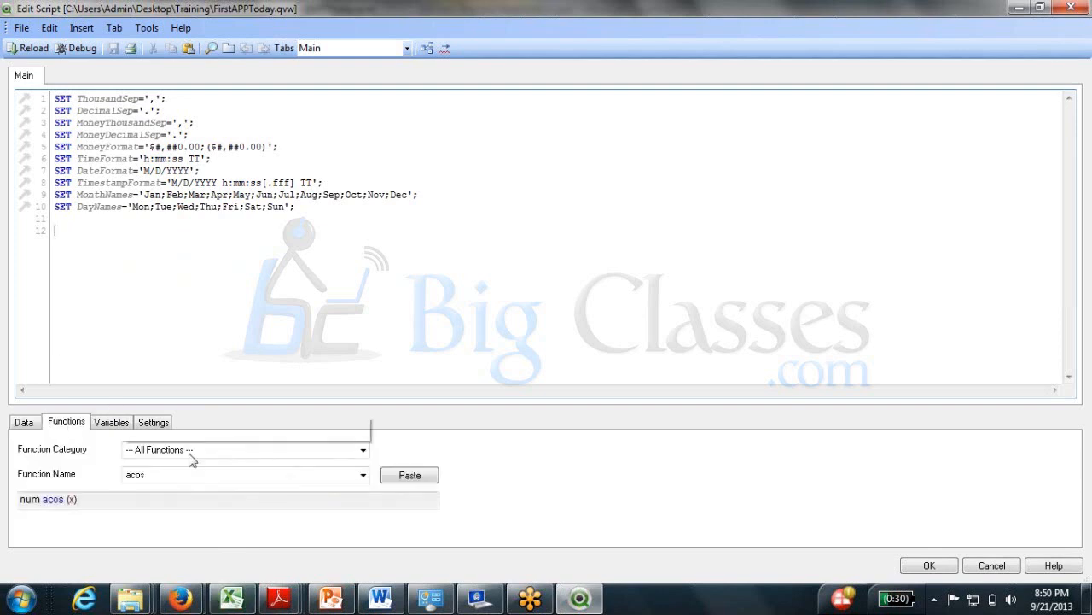
left_click(187, 478)
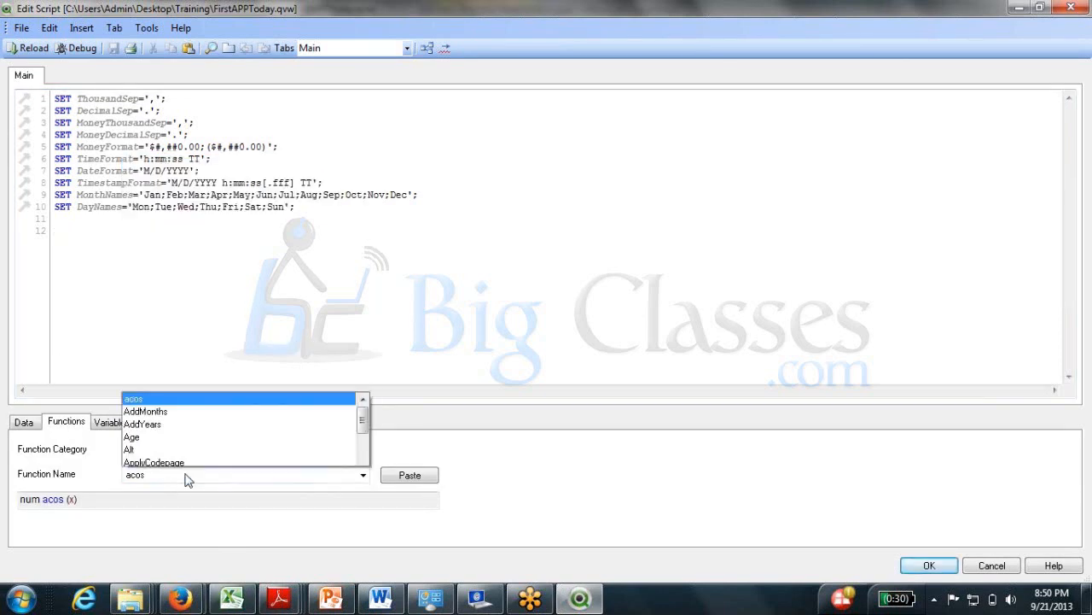
scroll(180, 388, "down", 6)
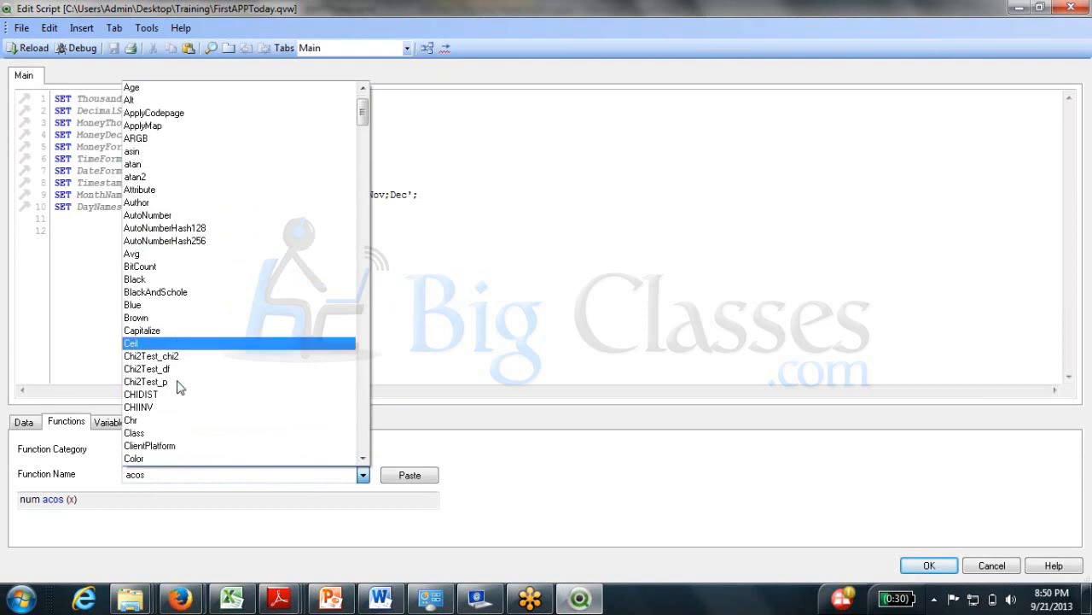
scroll(179, 389, "down", 15)
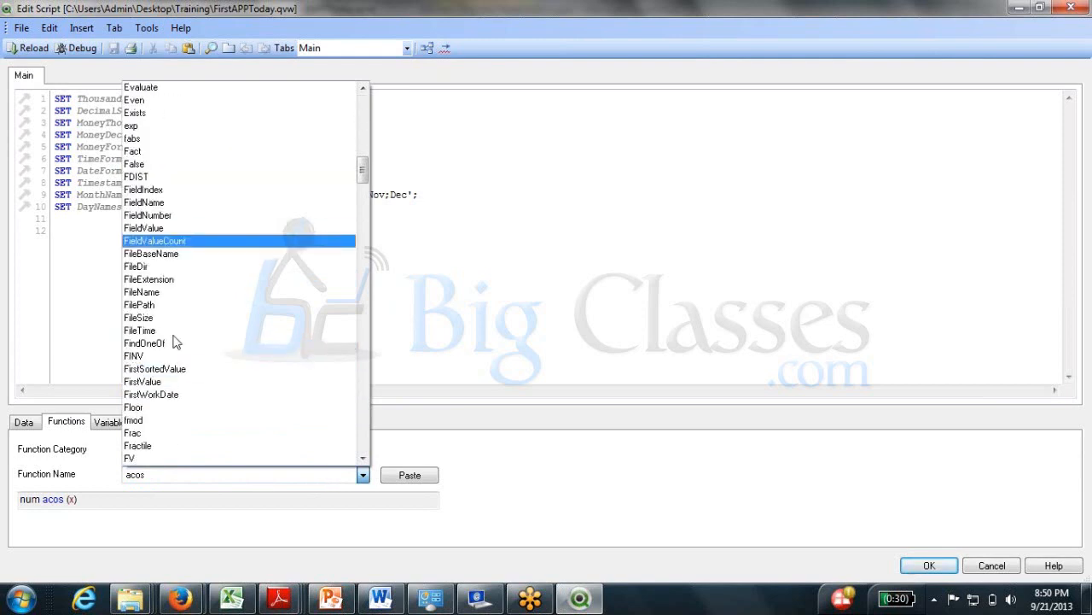
scroll(176, 348, "down", 3)
scroll(188, 418, "down", 1)
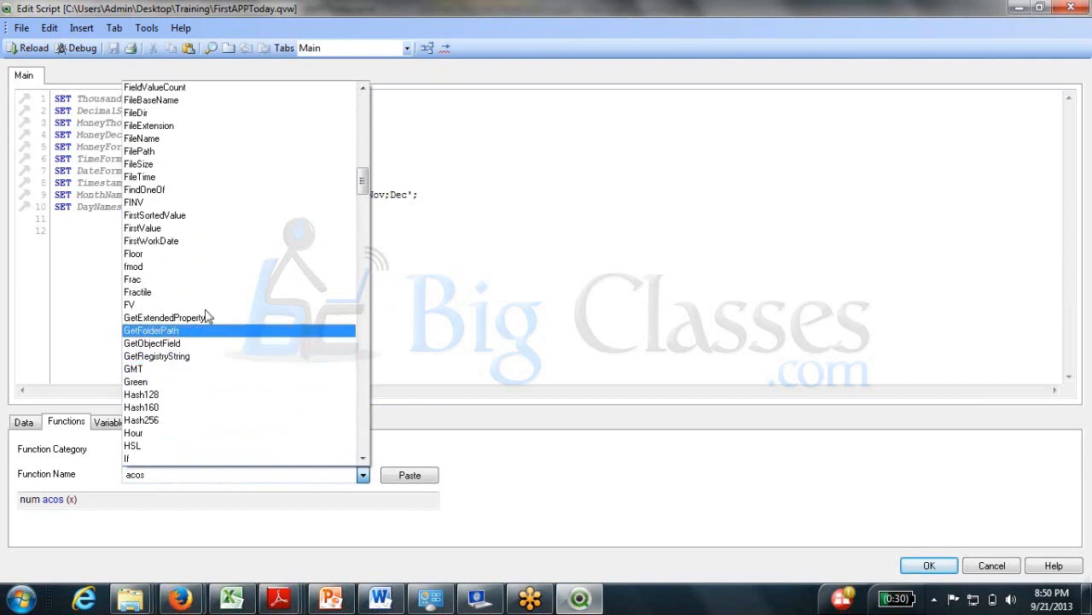
left_click(253, 505)
key("ctrl+Tab")
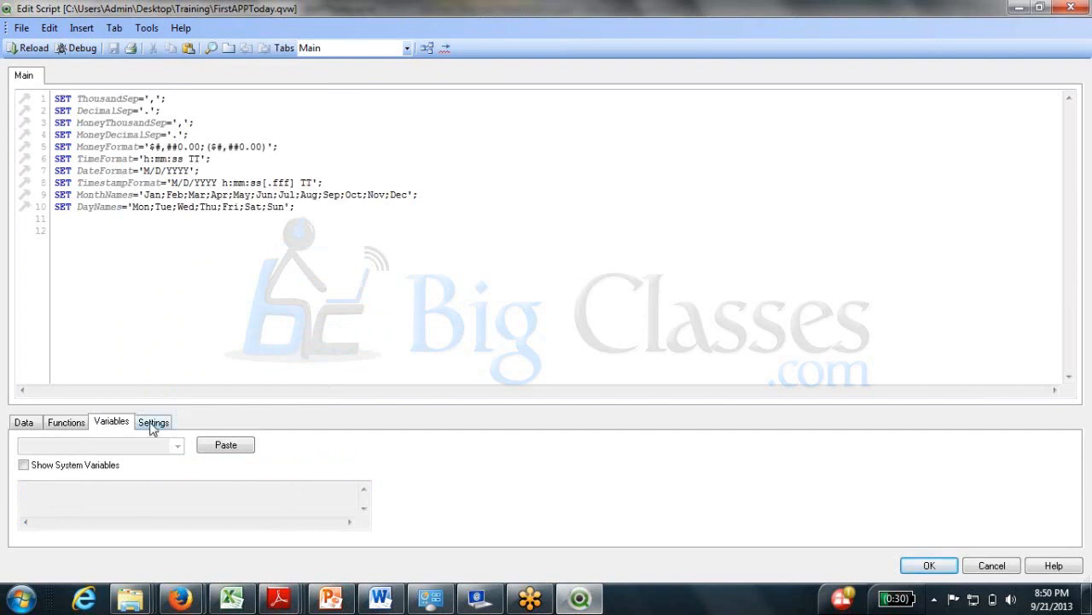
left_click(31, 425)
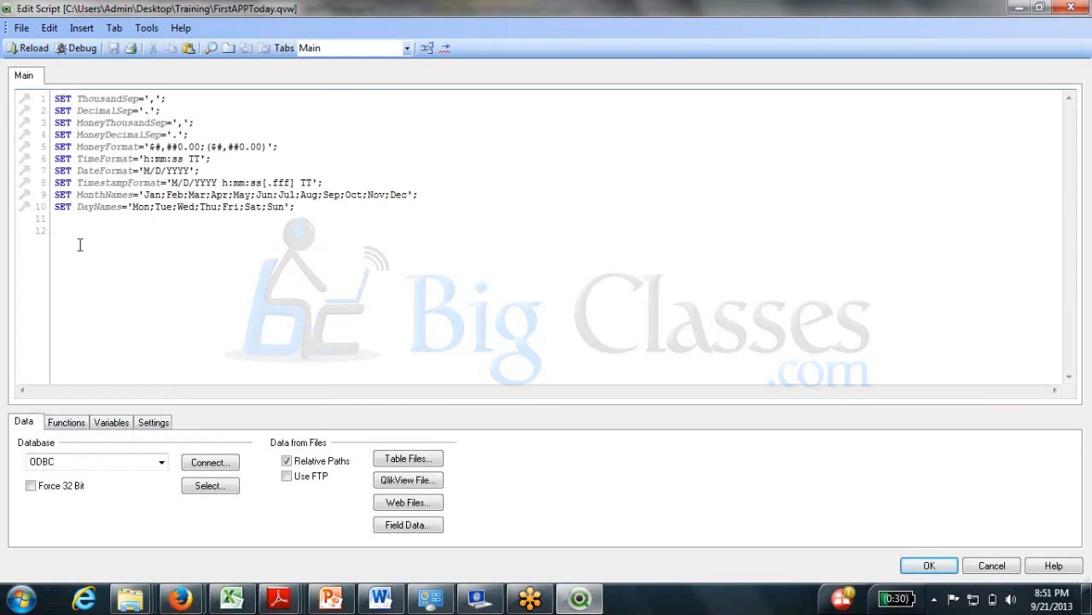
Add a new empty line 13 at the end of the script.
key("Return")
Open Control Panel from the Windows Start menu, showing all items as small icons.
left_click(23, 599)
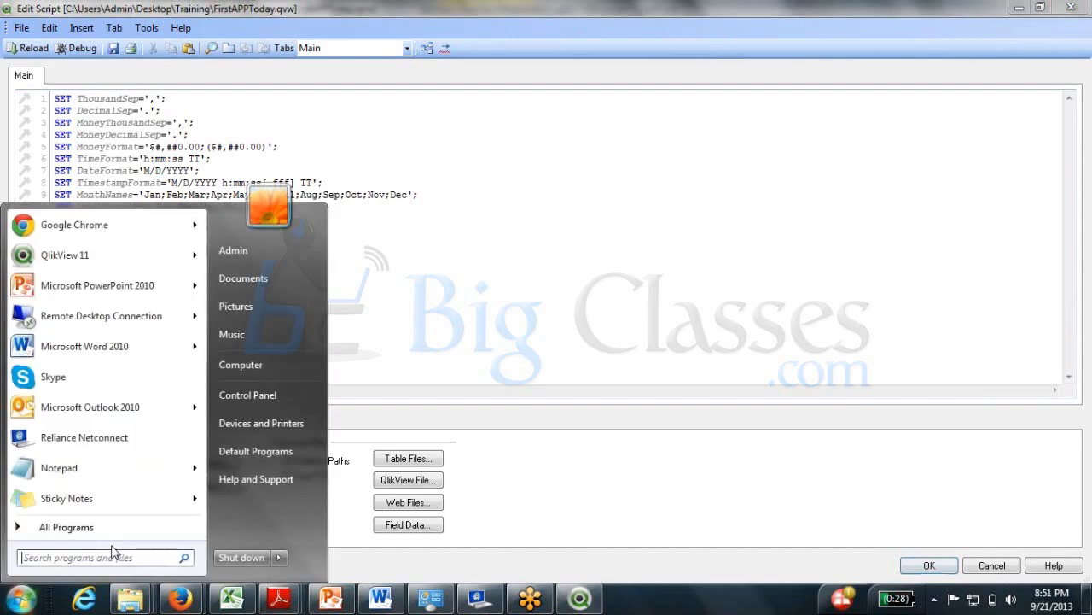
right_click(264, 395)
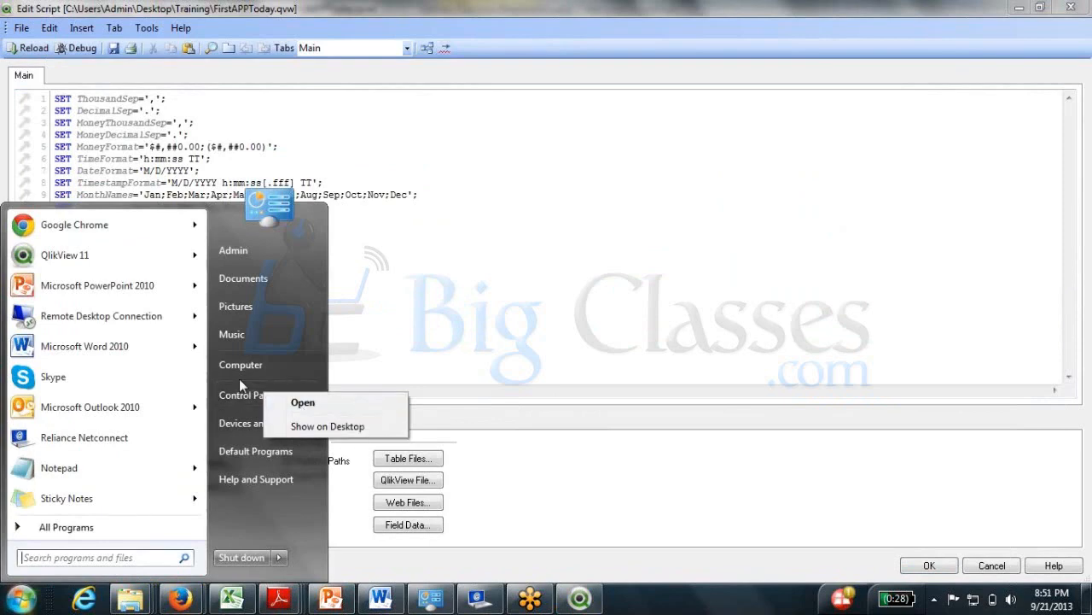
key("Escape")
key("Escape")
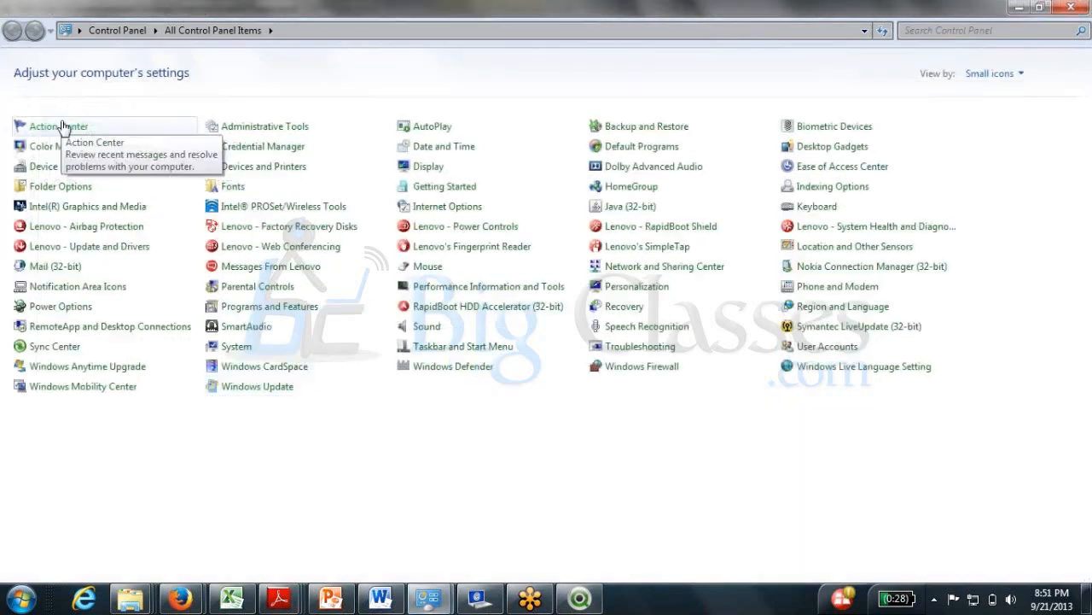
Keep Control Panel in small-icon view and open Administrative Tools to find Data Sources (ODBC).
left_click(995, 73)
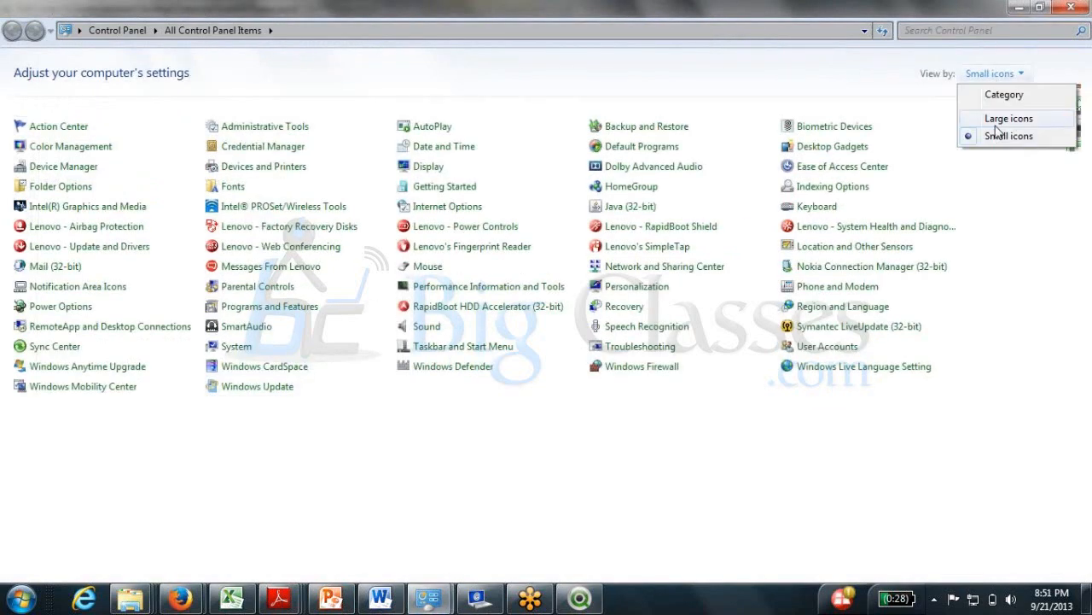
left_click(75, 439)
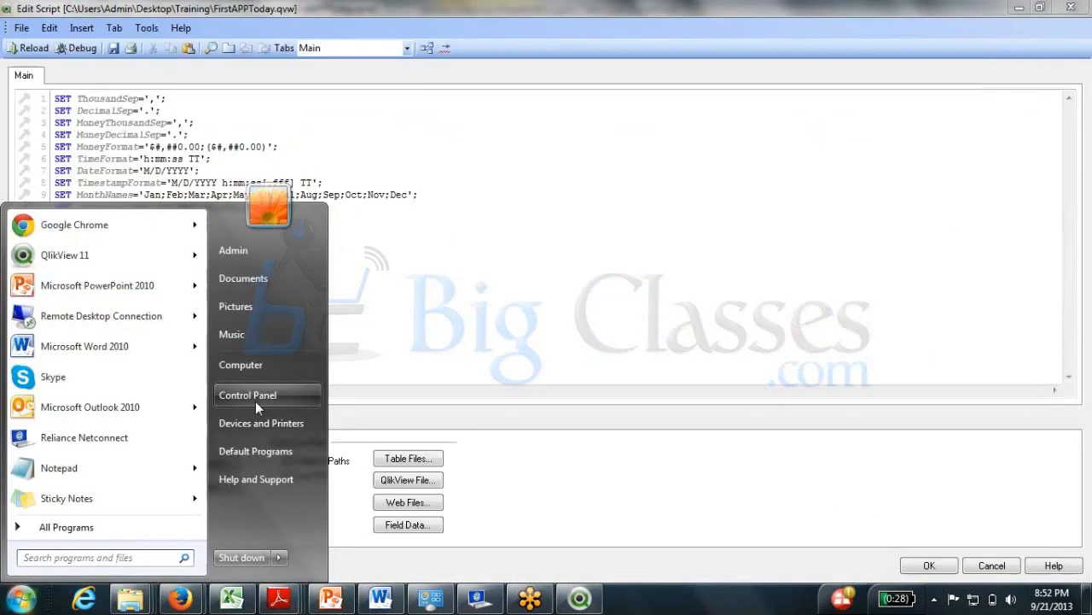
left_click(256, 401)
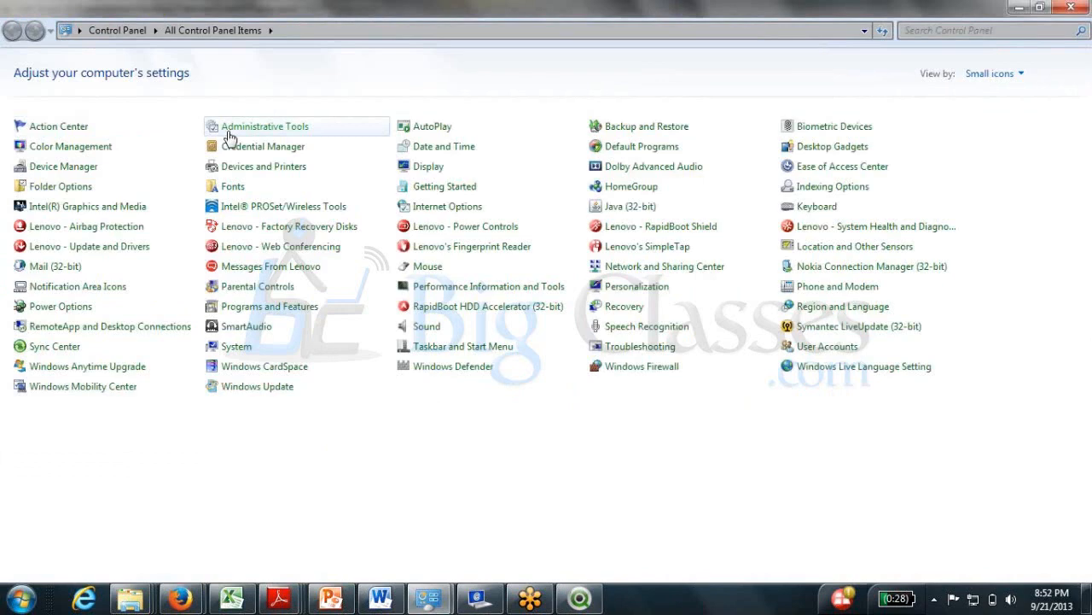
left_click(228, 130)
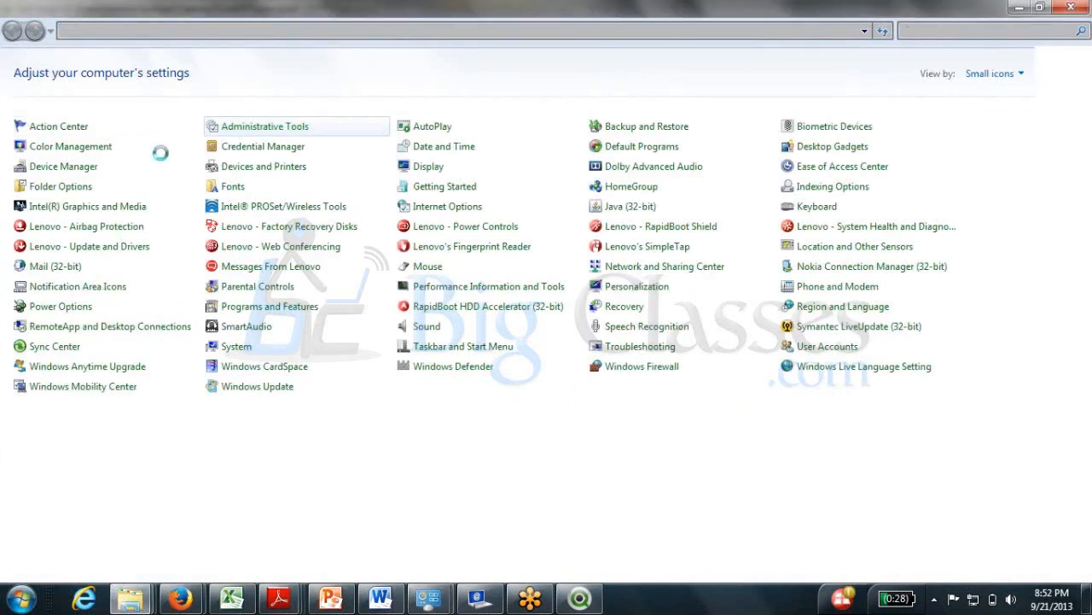
left_click(190, 142)
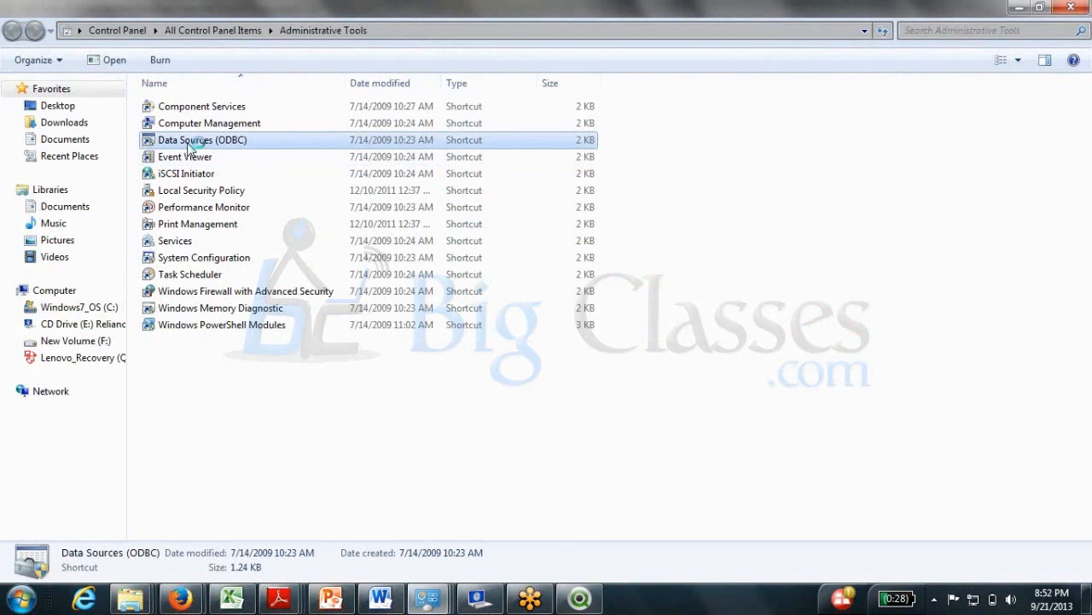
double_click(189, 142)
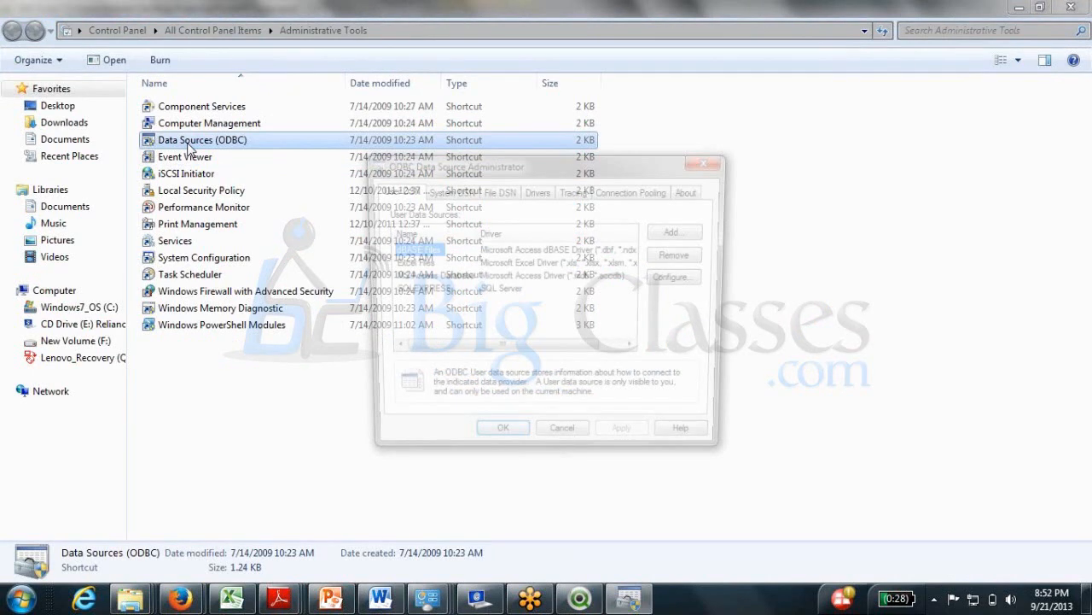
left_click(417, 291)
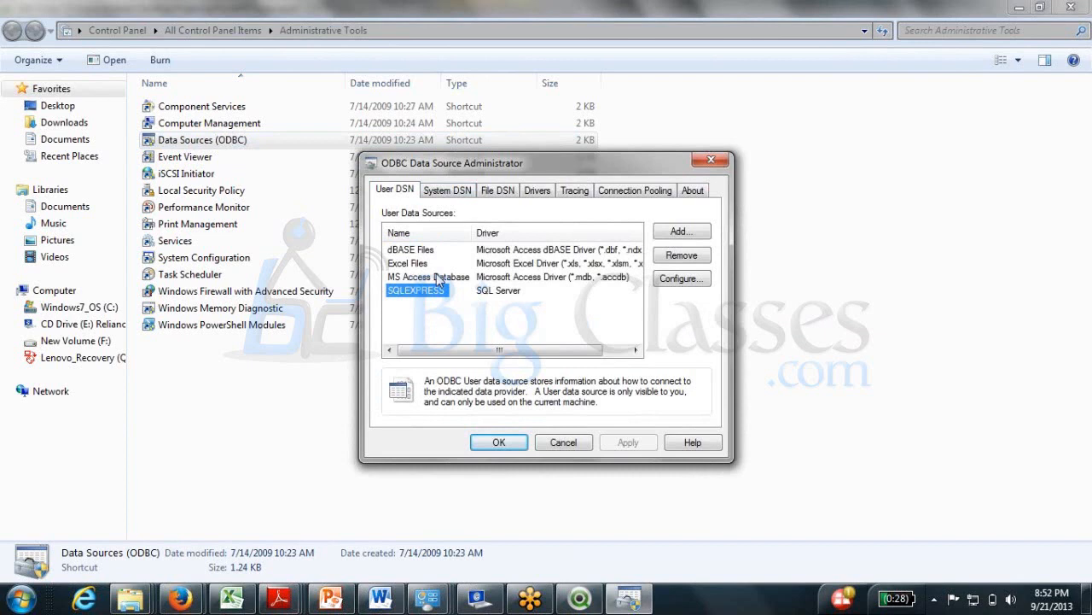
double_click(431, 290)
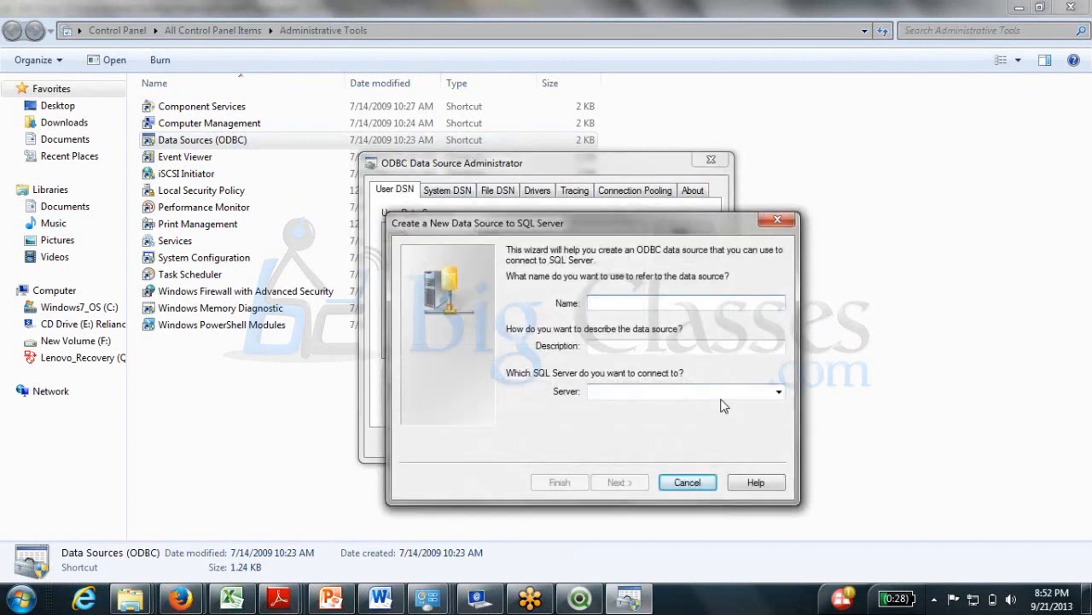
left_click(688, 483)
left_click(587, 442)
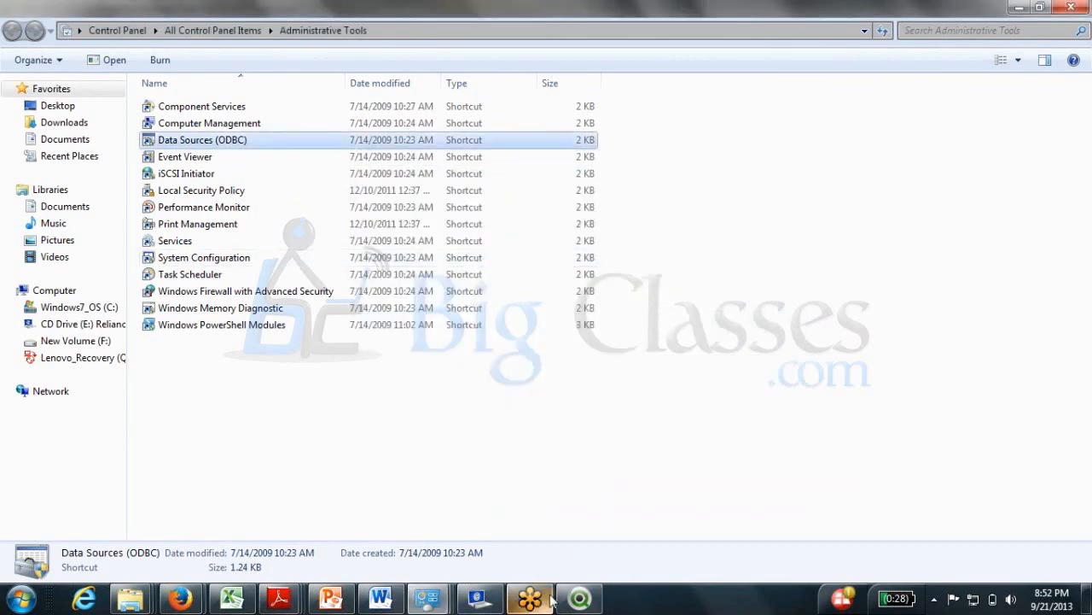
Back in QlikView, connect via ODBC to SQLEXPRESS with the user ID and password.
left_click(567, 604)
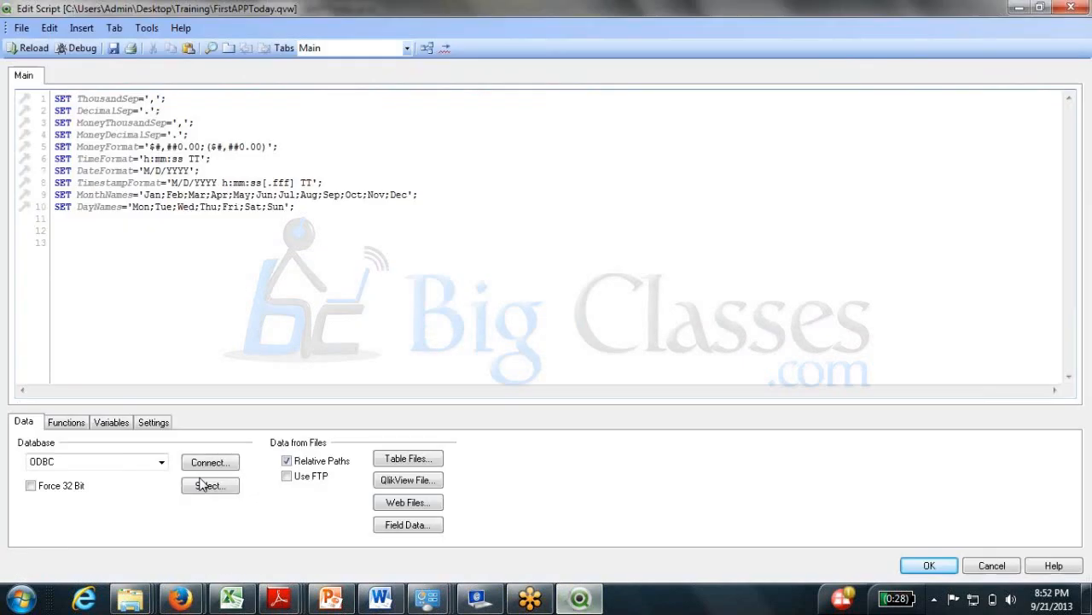
left_click(106, 466)
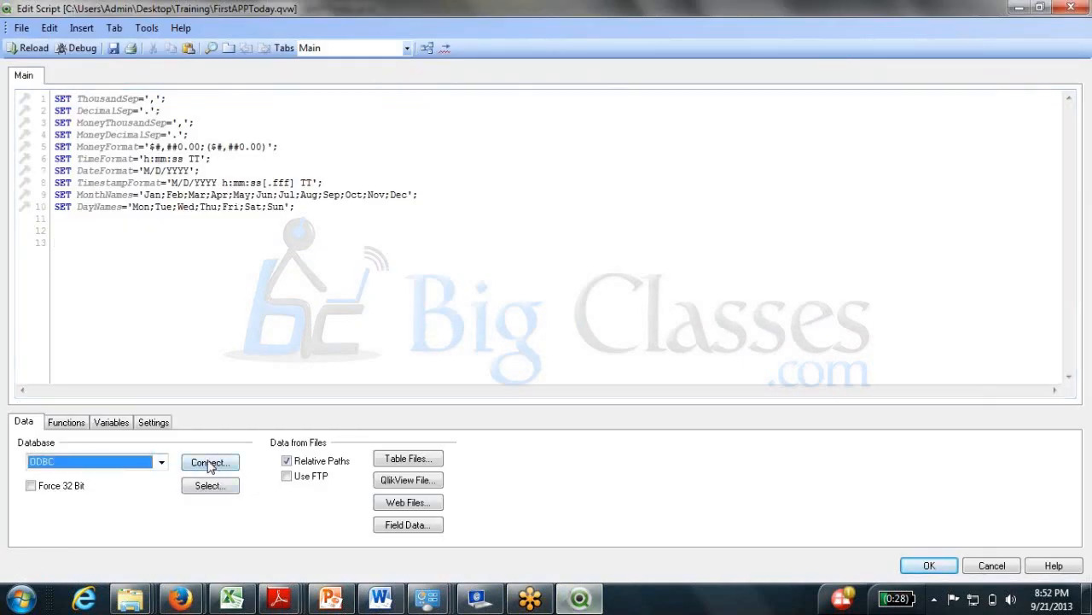
left_click(211, 462)
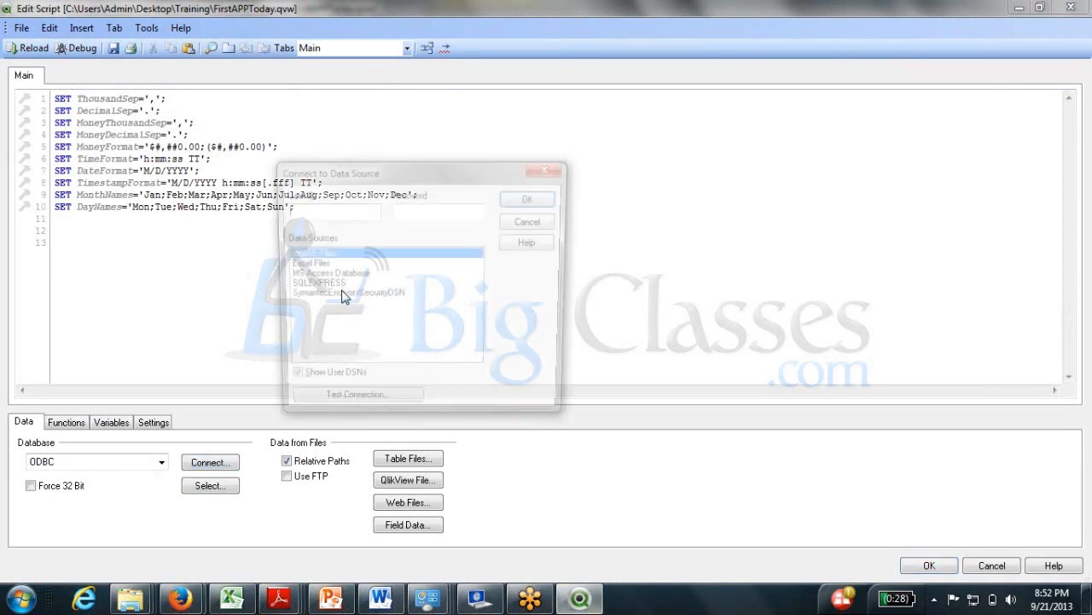
left_click(312, 287)
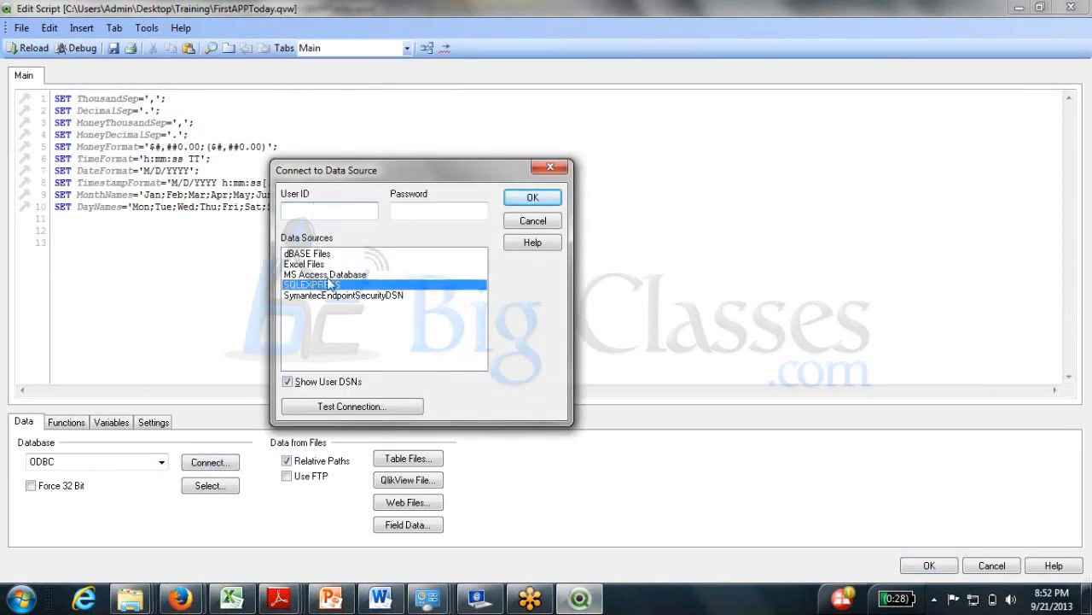
type("admin")
key("Tab")
type("*******")
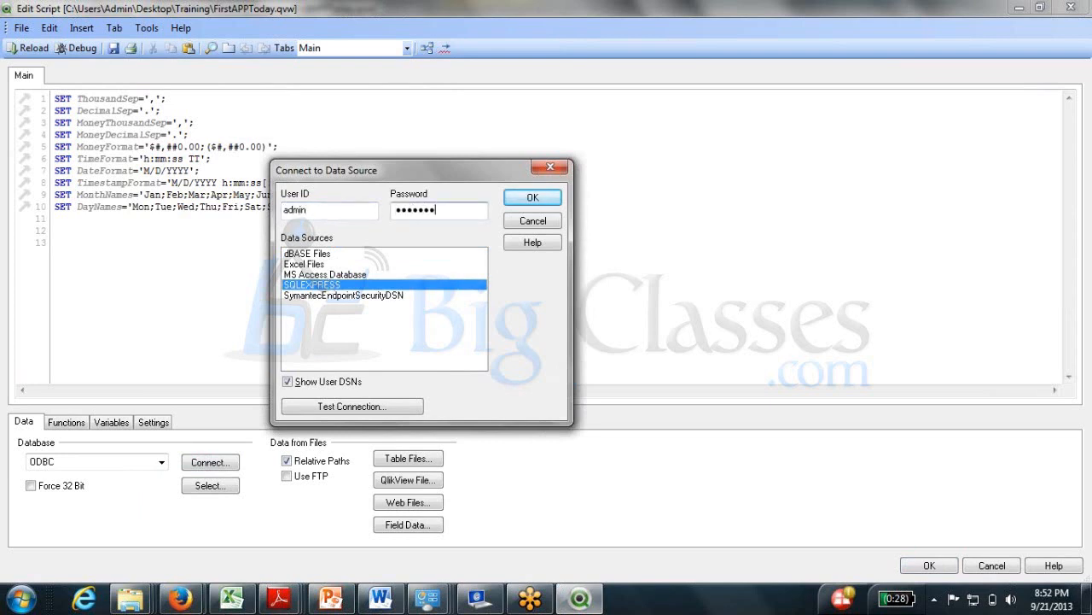
key("Return")
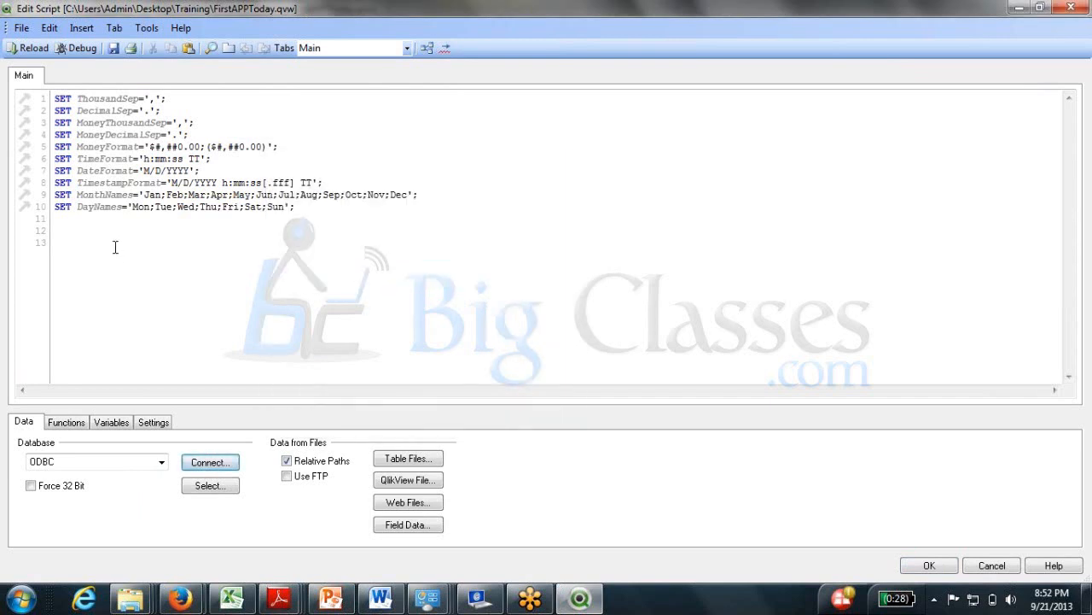
Paste the ODBC CONNECT TO SQLEXPRESS line onto line 12 and start a SELECT statement below it.
left_click(116, 244)
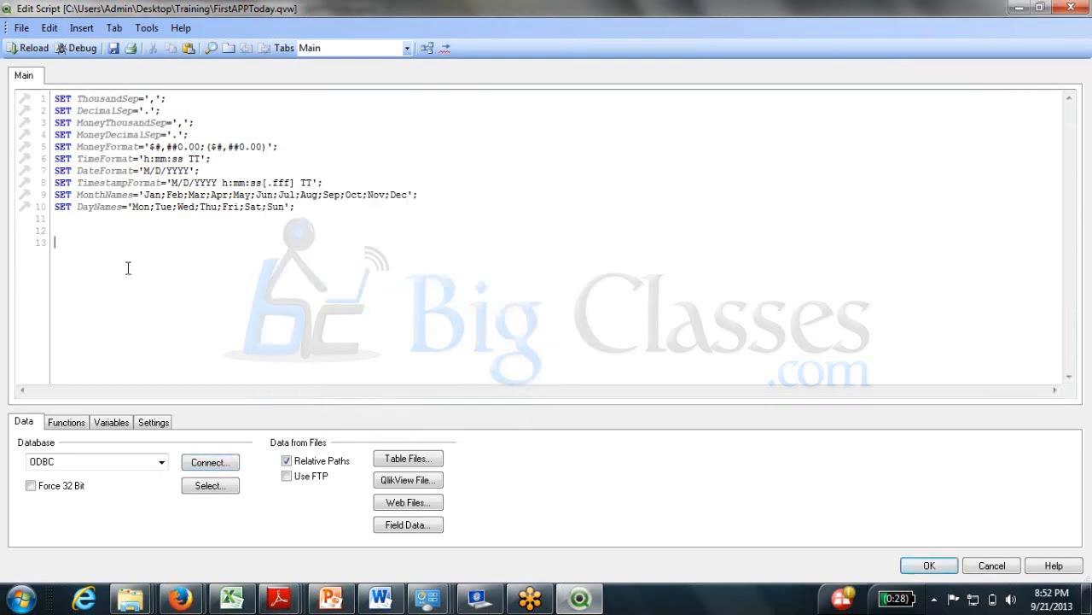
left_click(86, 229)
key("ctrl+v")
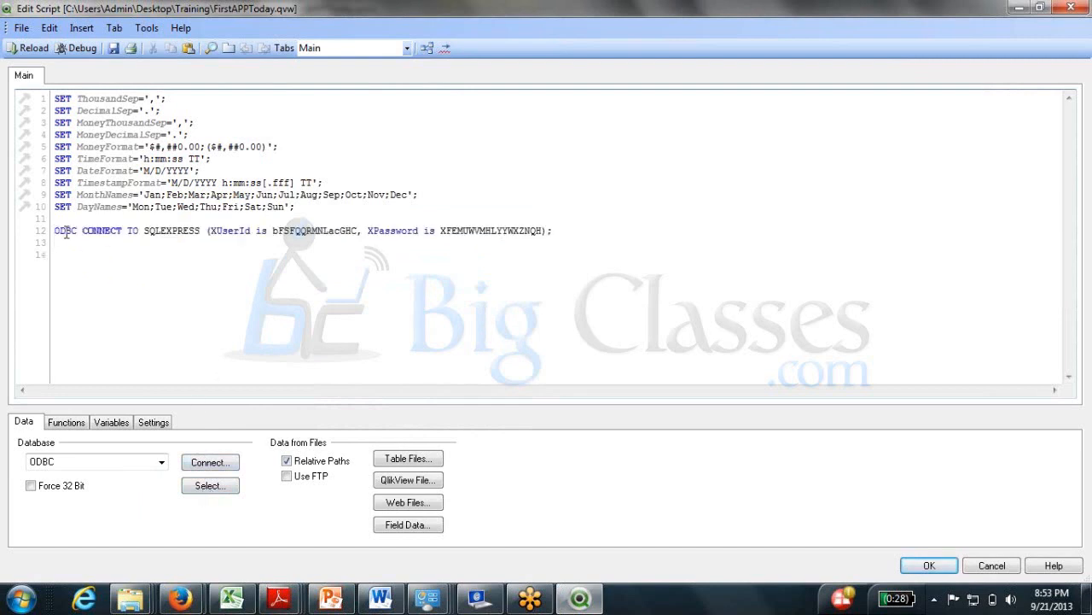
left_click_drag(54, 230, 575, 230)
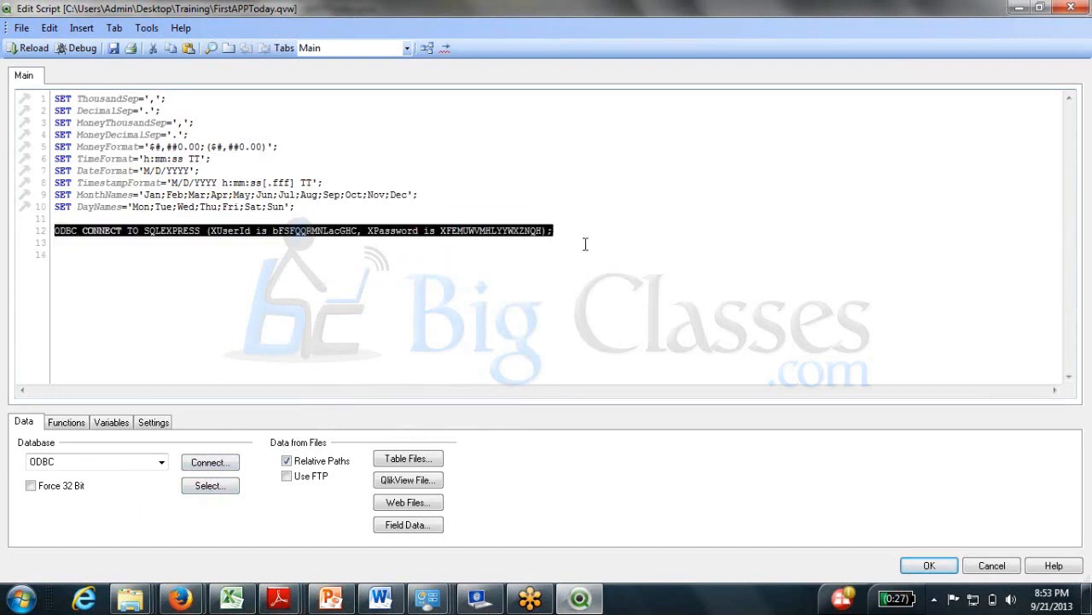
left_click(586, 243)
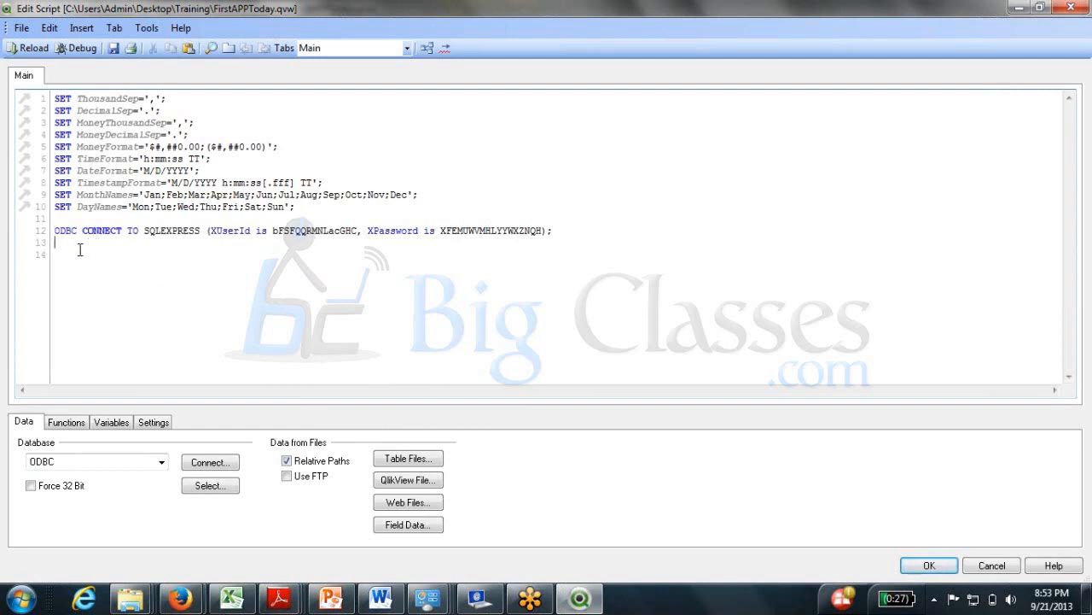
key("Return")
left_click(210, 495)
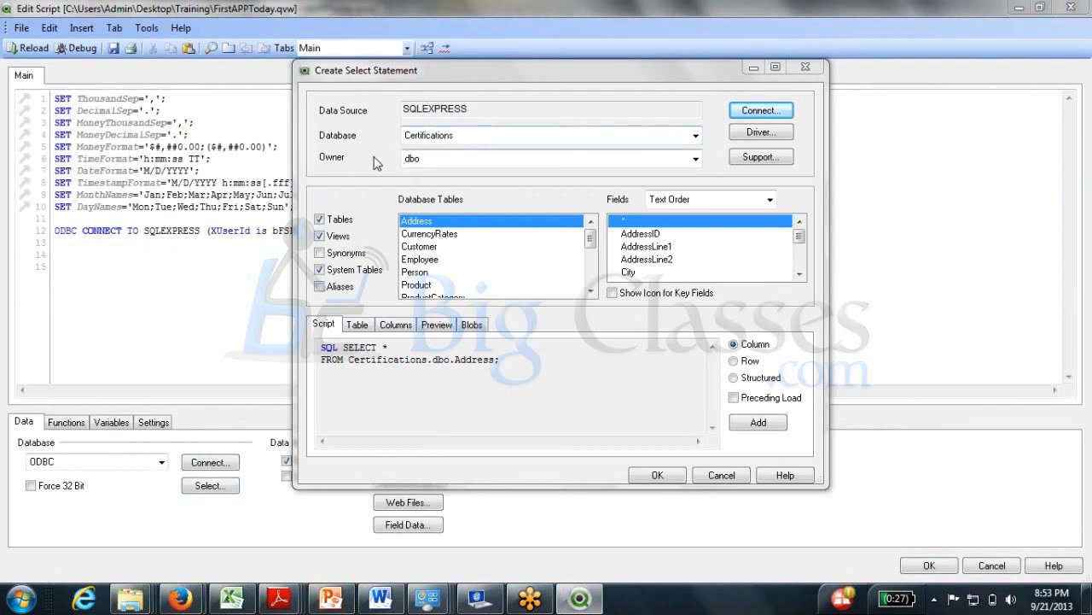
Choose the Certifications database and the SalesOrderDetail table in Create Select Statement.
left_click(477, 137)
left_click(478, 163)
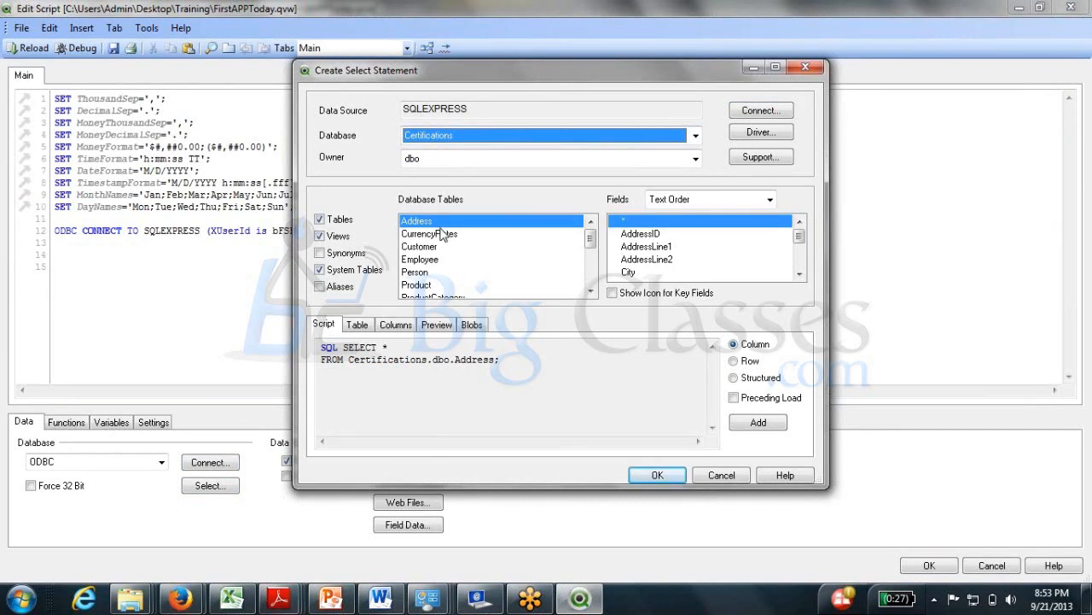
left_click_drag(587, 241, 596, 268)
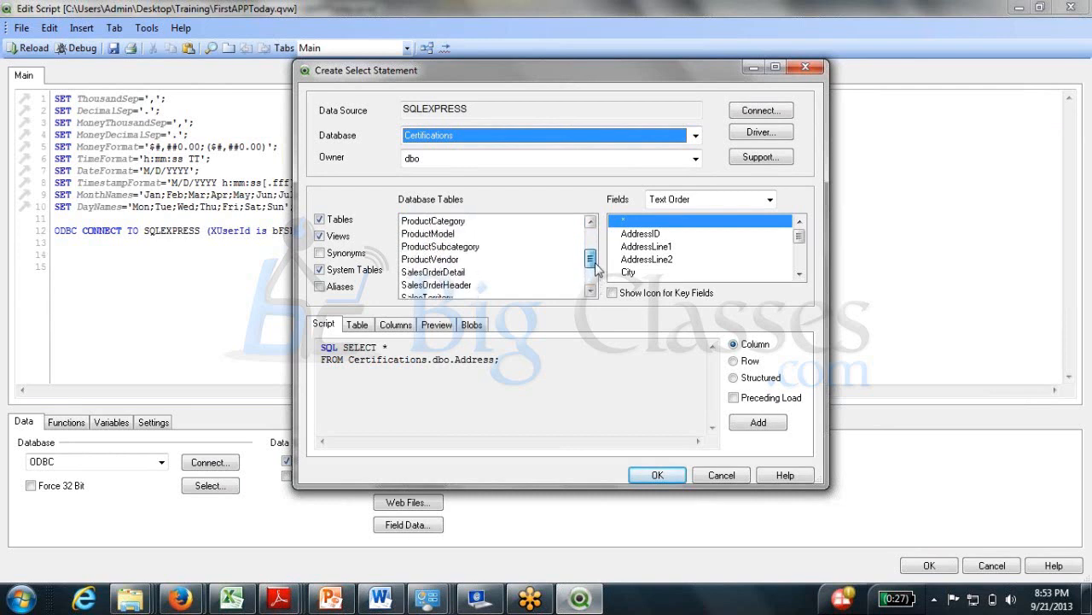
left_click(471, 285)
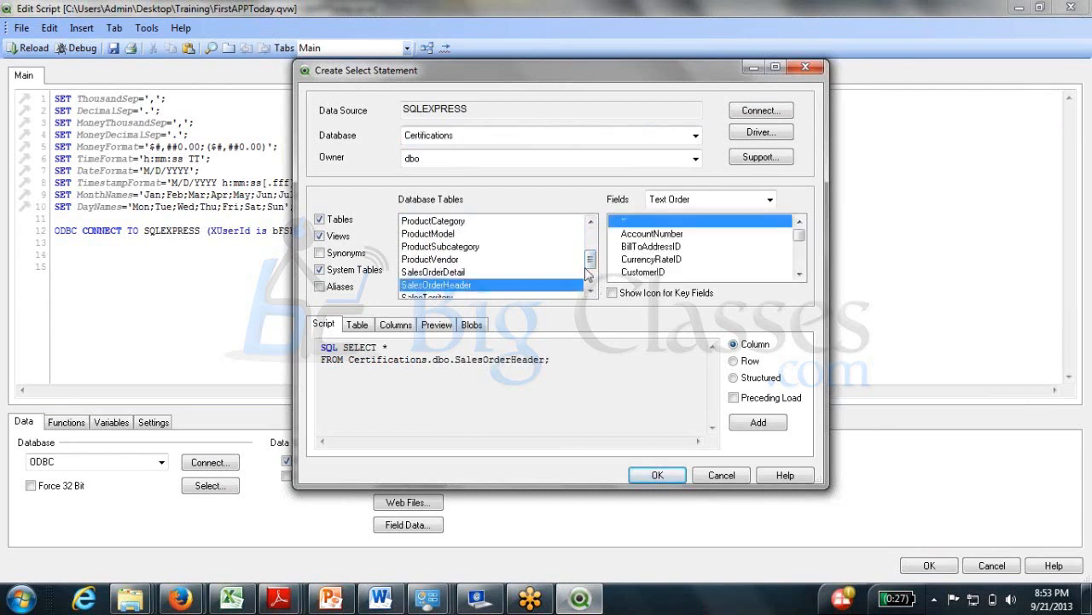
mouse_move(592, 270)
left_mouse_down()
mouse_move(597, 254)
mouse_move(589, 258)
left_mouse_up()
left_click(467, 260)
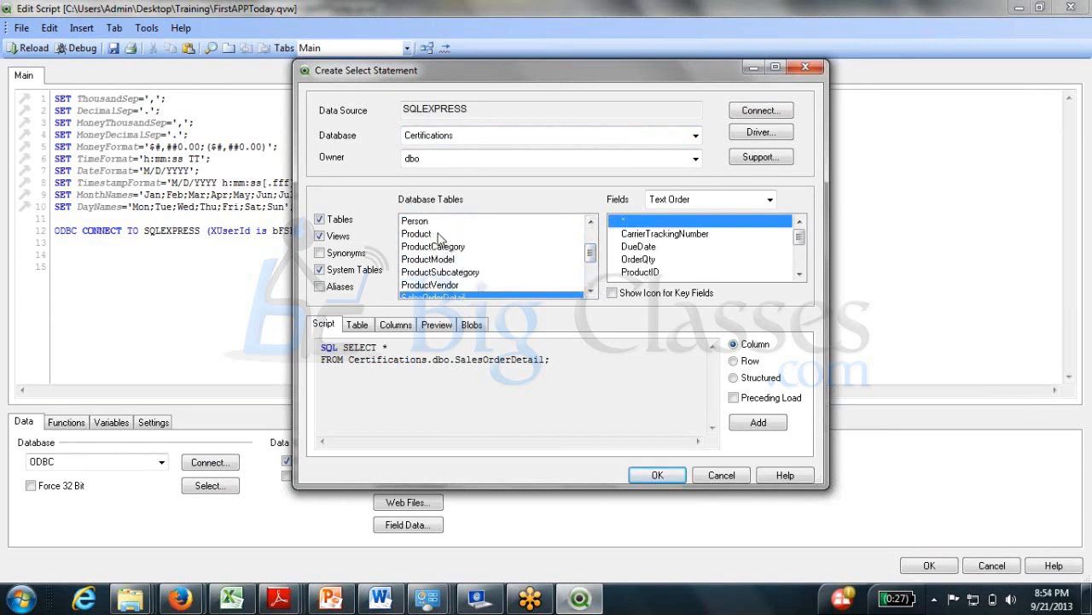
left_click(590, 221)
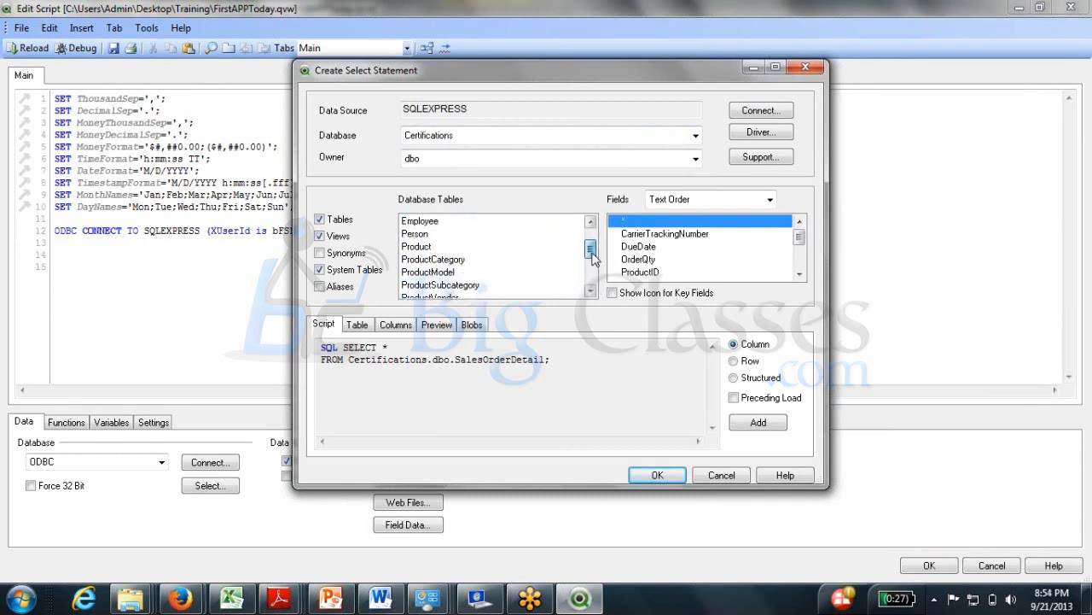
left_click(590, 221)
left_click(589, 265)
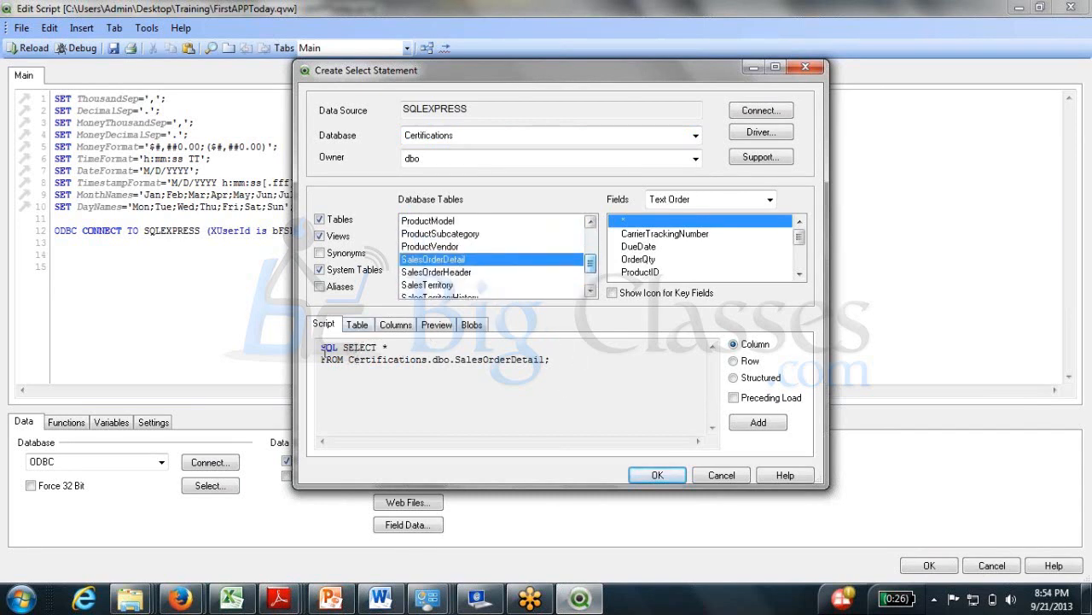
Wrap SQL SELECT * FROM Certifications.dbo.SalesOrderDetail in multiple-select comments and insert it.
left_click(325, 348)
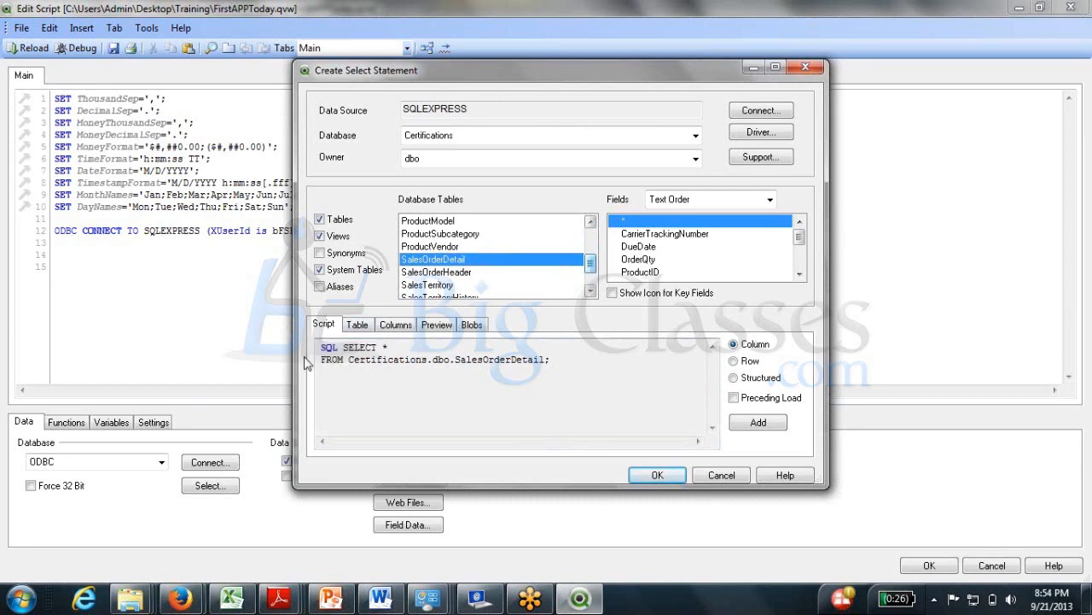
left_click(756, 422)
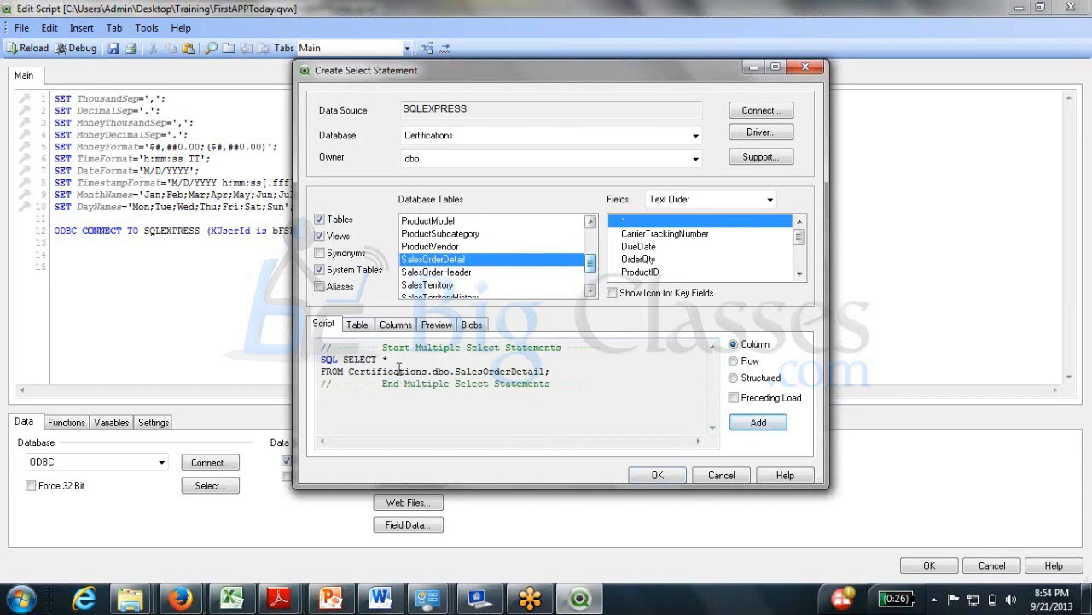
left_click(650, 478)
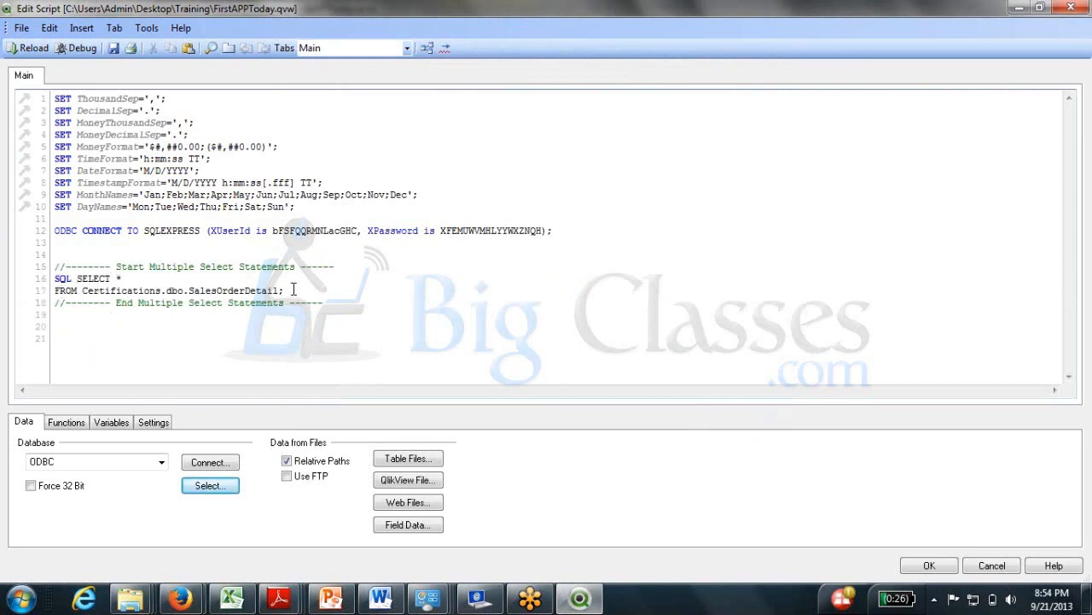
Label the SELECT block 'SalesOrder:' in the load script.
left_click_drag(293, 290, 220, 302)
left_click_drag(282, 290, 55, 278)
left_click(86, 278)
type("SalesOrder:")
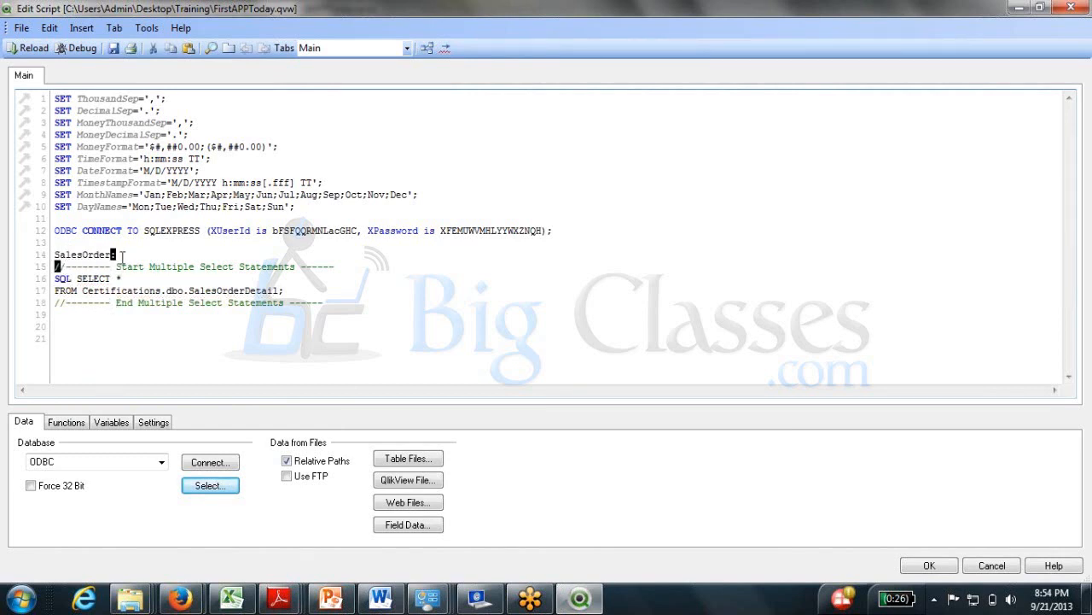
left_click_drag(53, 278, 286, 291)
left_click(53, 294)
Save the document and reload it, fetching 119,108 SalesOrderDetail lines.
left_click(929, 566)
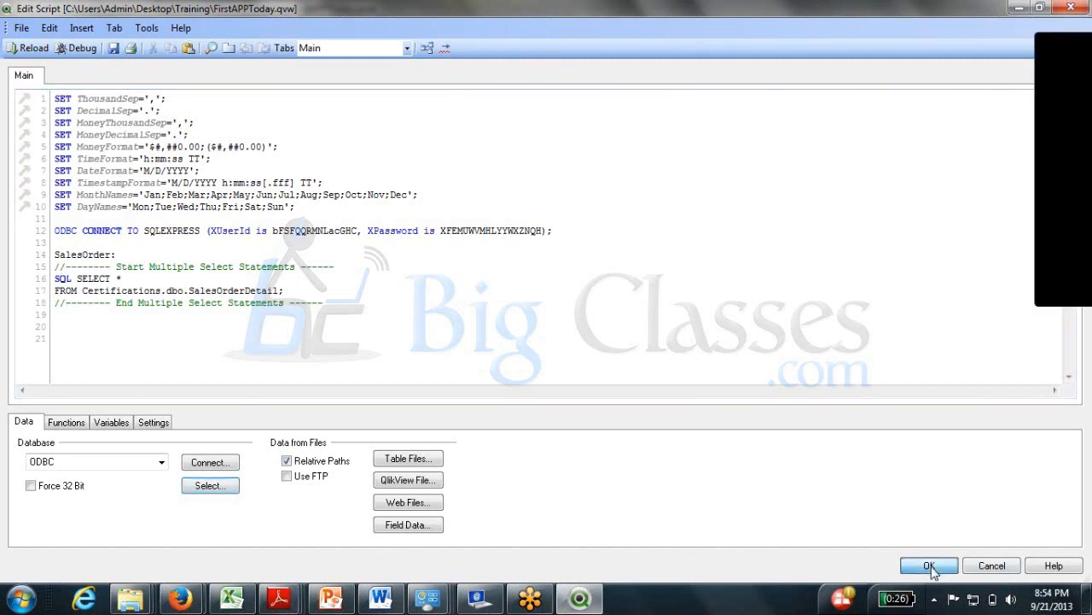
left_click(73, 49)
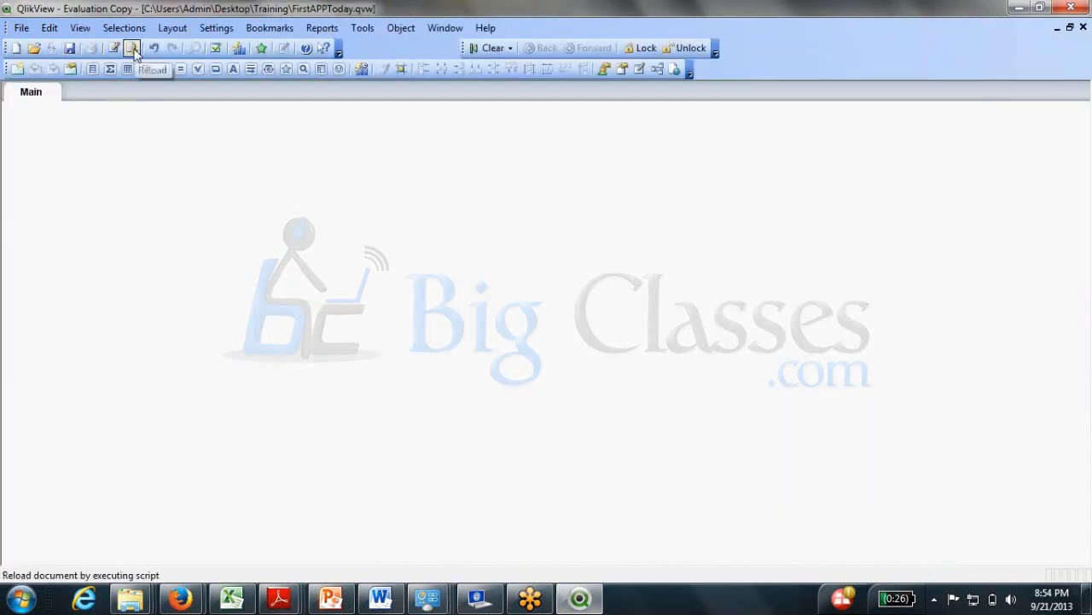
left_click(132, 49)
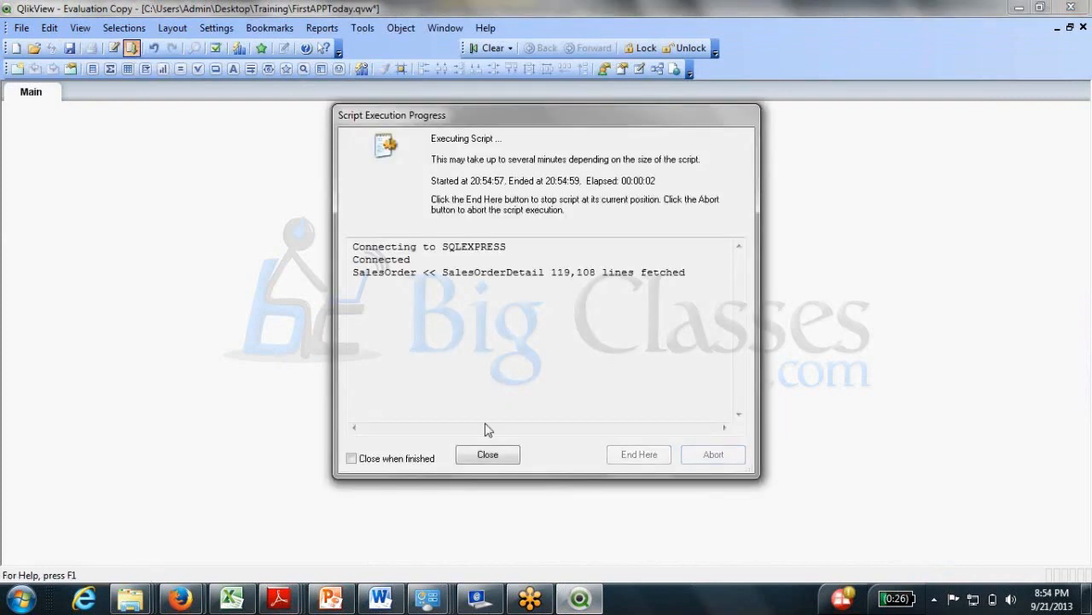
left_click(489, 455)
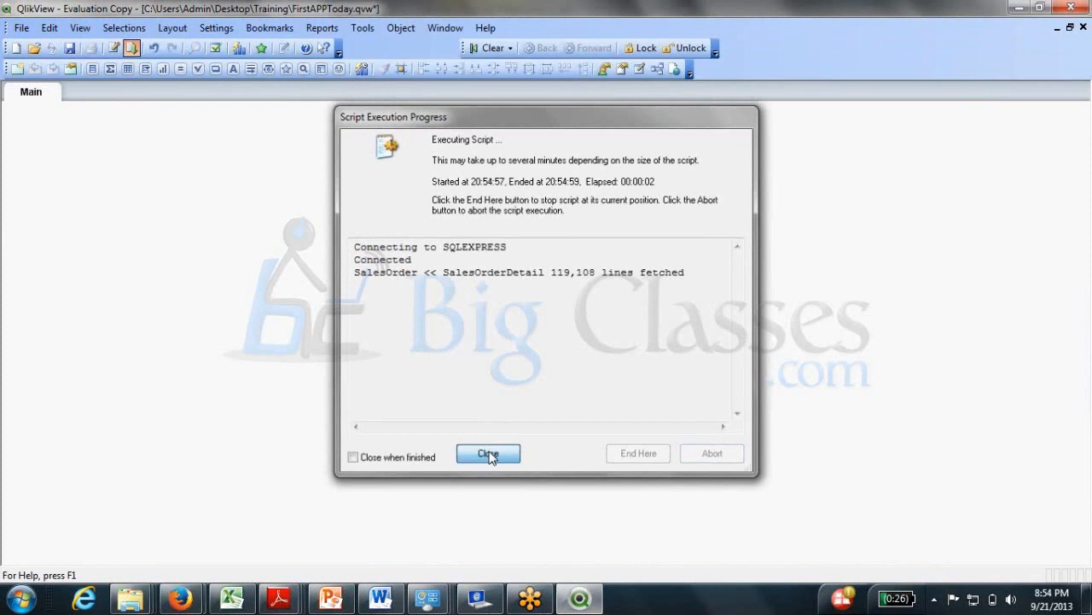
Preview the SalesOrder table's rows in Table Viewer, then close the preview.
key("ctrl+t")
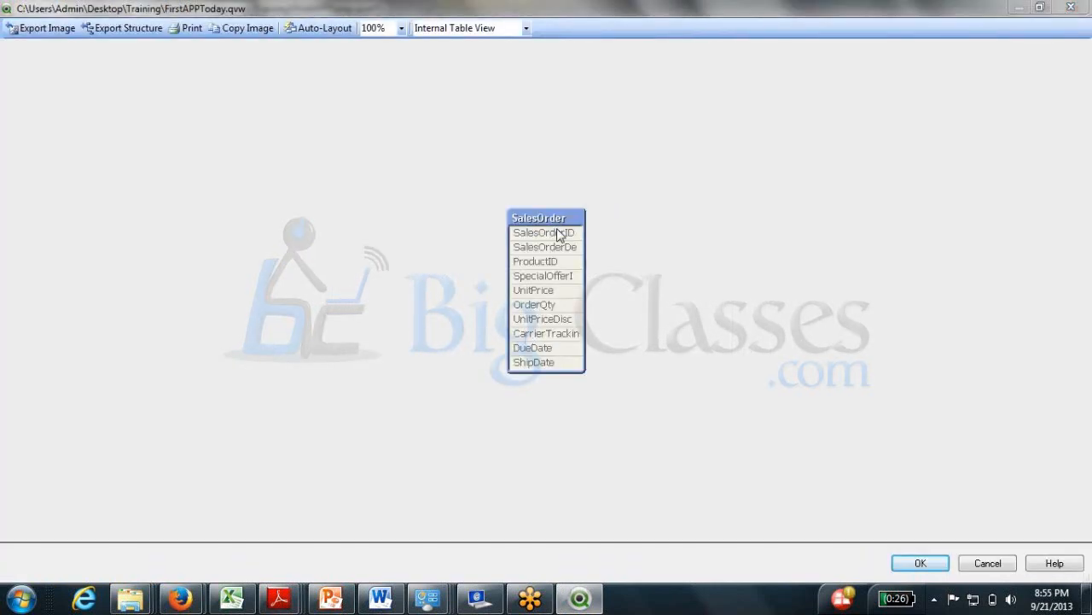
double_click(560, 234)
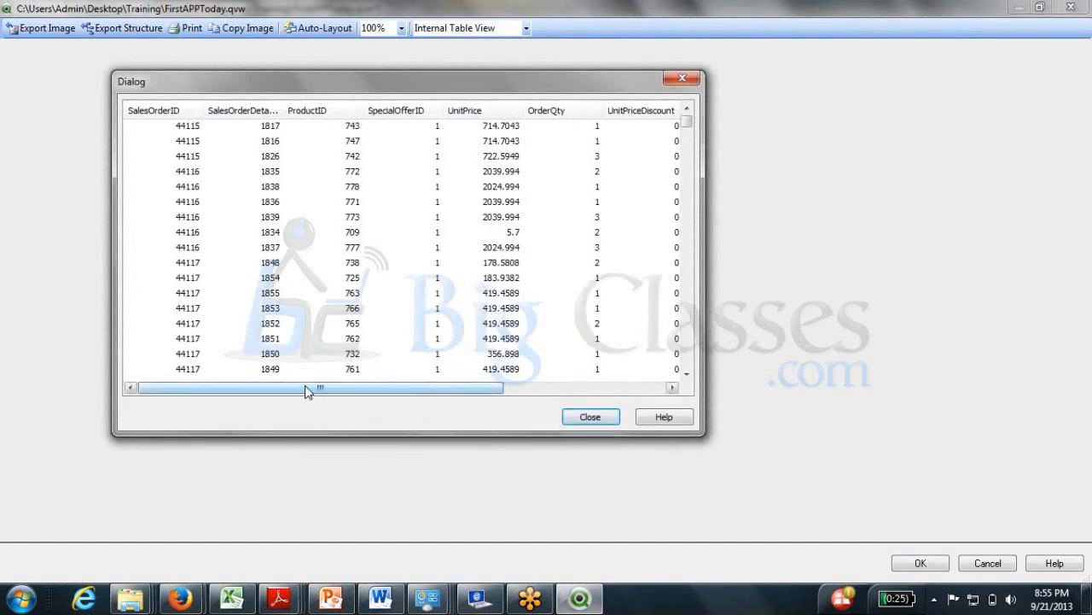
mouse_move(308, 391)
left_mouse_down()
mouse_move(458, 397)
mouse_move(314, 395)
left_mouse_up()
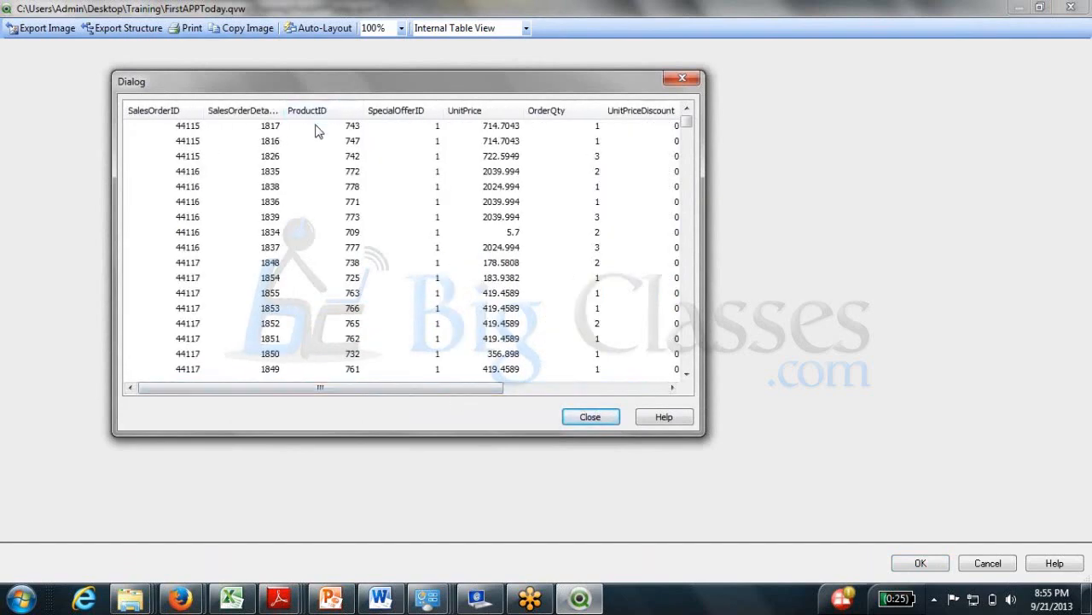
left_click(315, 129)
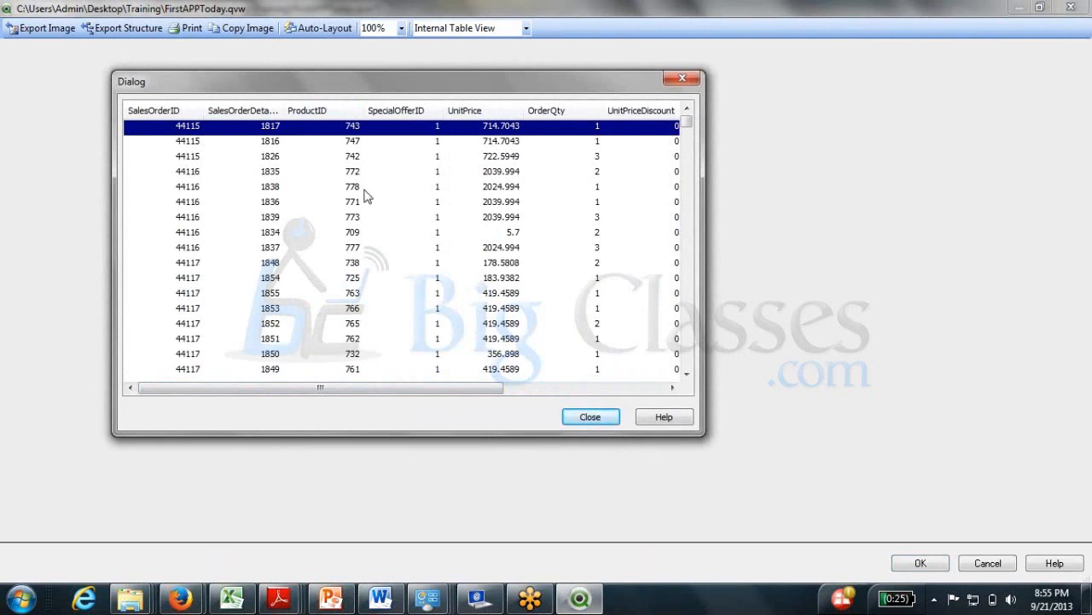
left_click(589, 417)
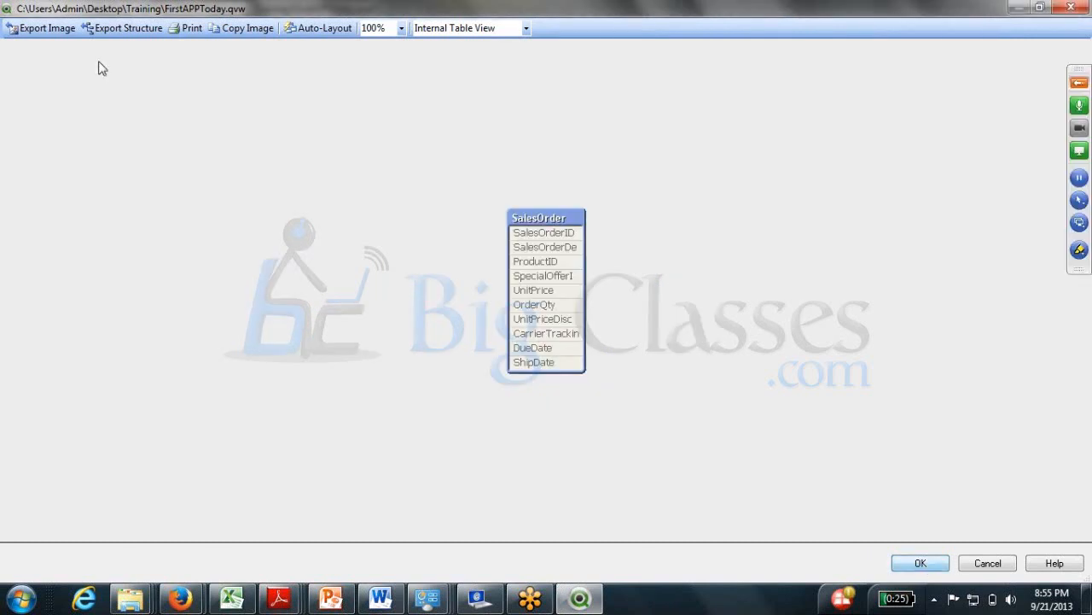
Return to the load script and start a new SELECT statement on empty line 20.
key("Return")
left_click(115, 49)
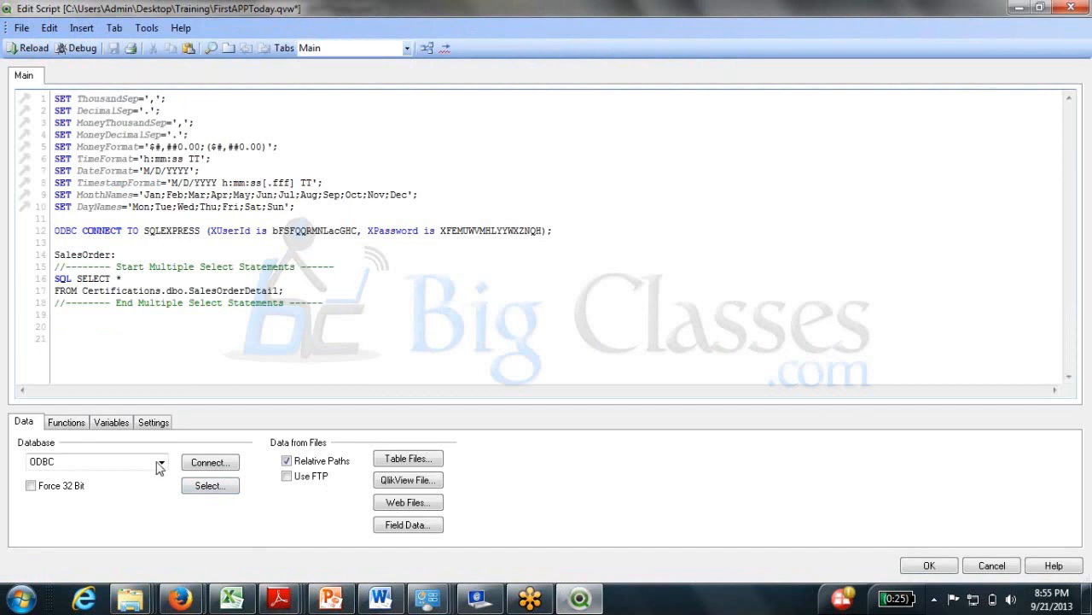
left_click(70, 329)
left_click(193, 487)
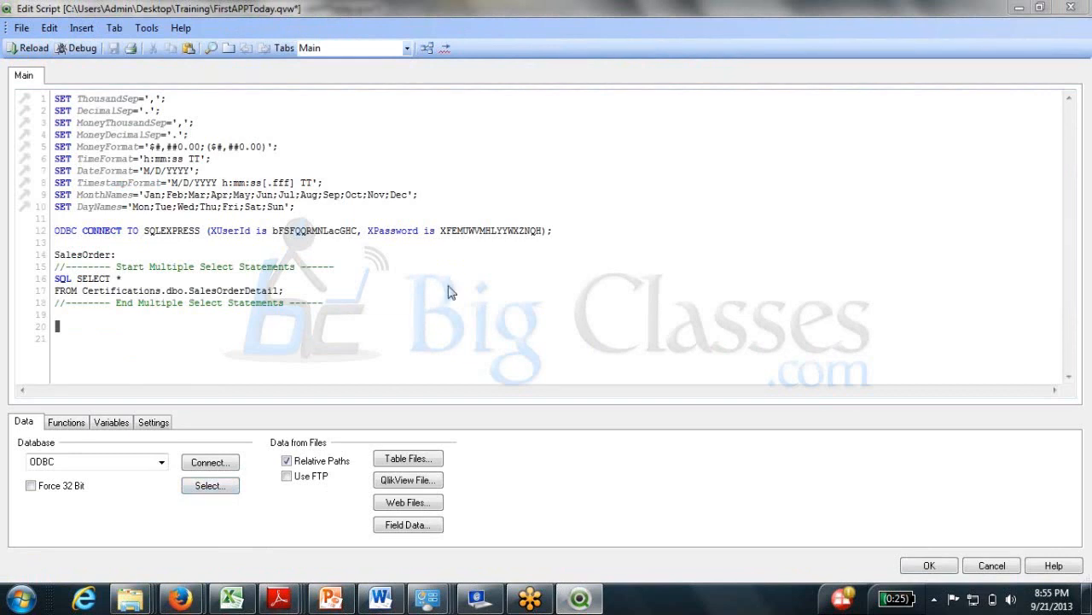
Insert SQL SELECT ProductID FROM Certifications.dbo.Product and begin its 'Product:' label.
scroll(450, 273, "down", 1)
left_click(450, 246)
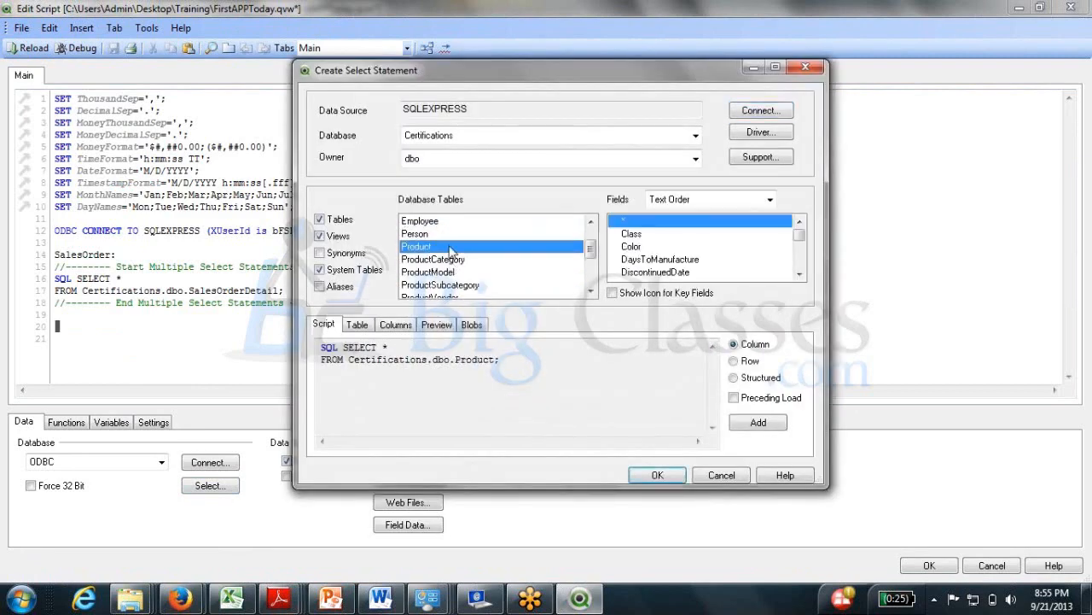
left_click(800, 240)
left_click(658, 259)
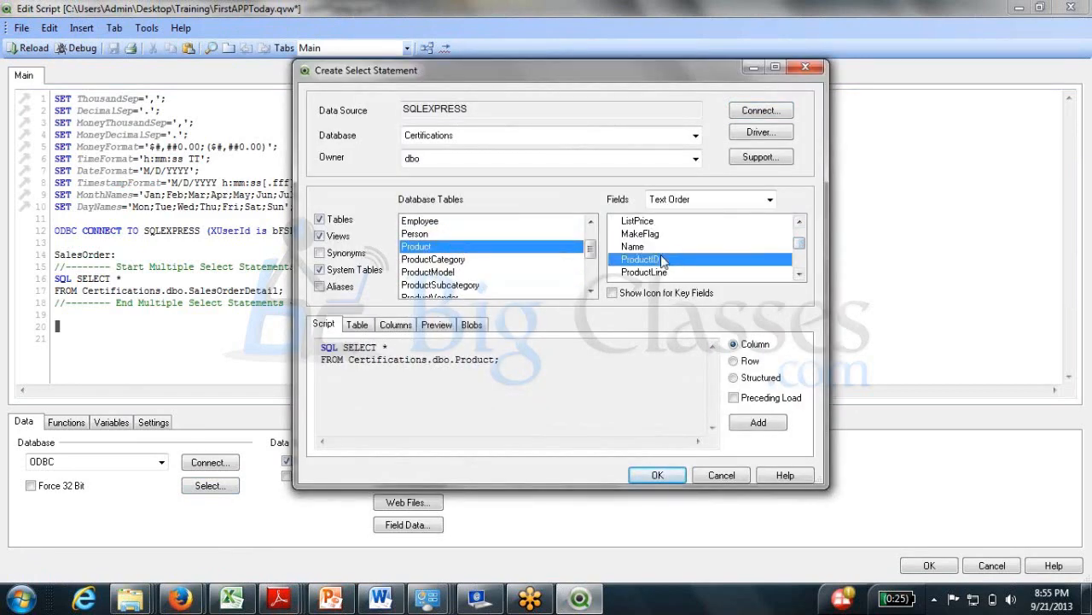
scroll(664, 260, "down", 3)
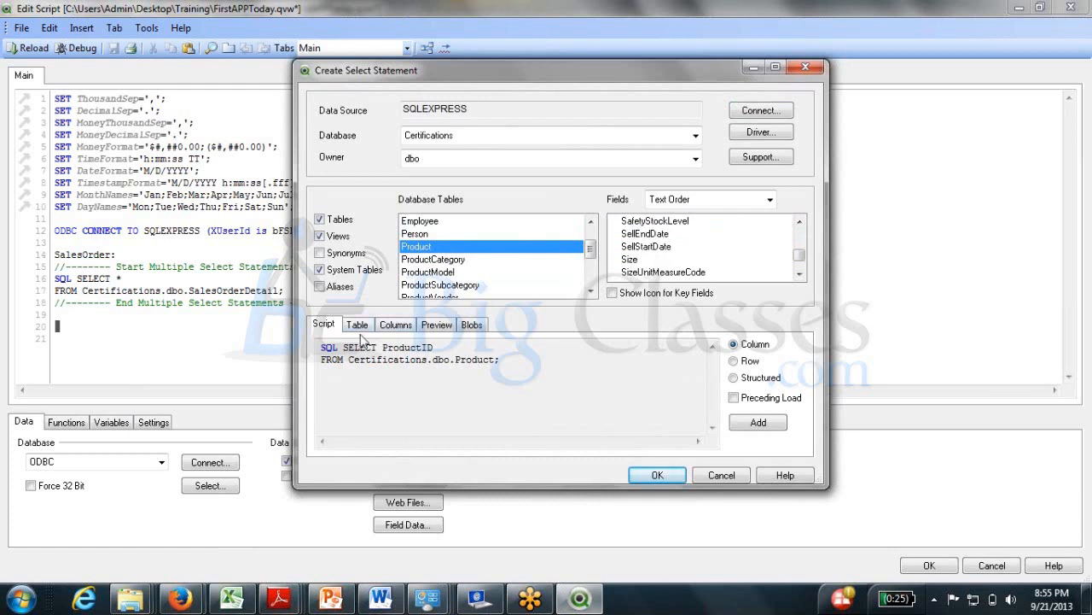
left_click(781, 426)
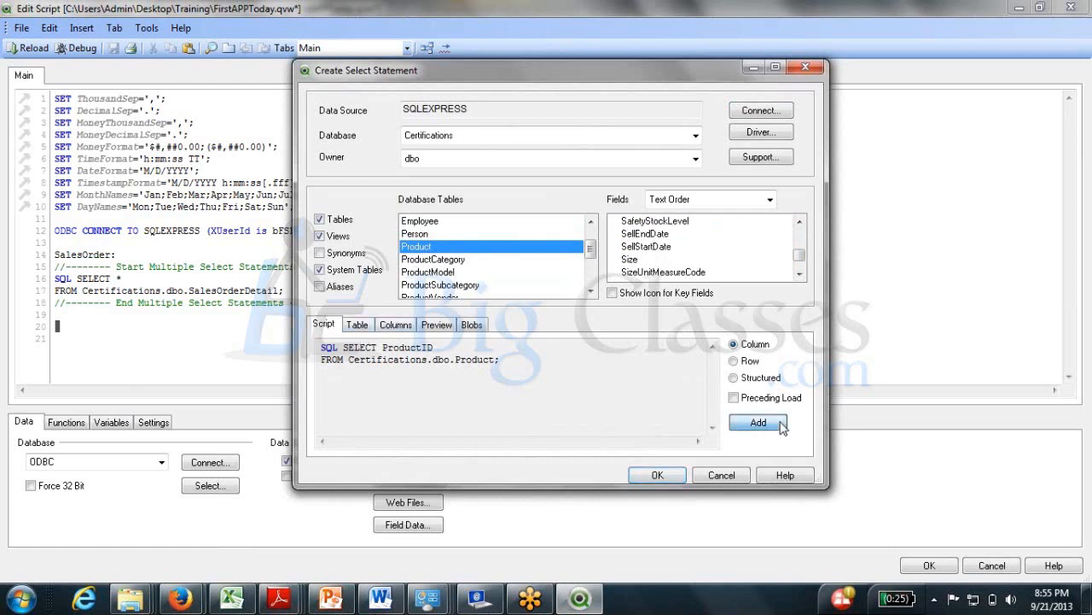
left_click(659, 475)
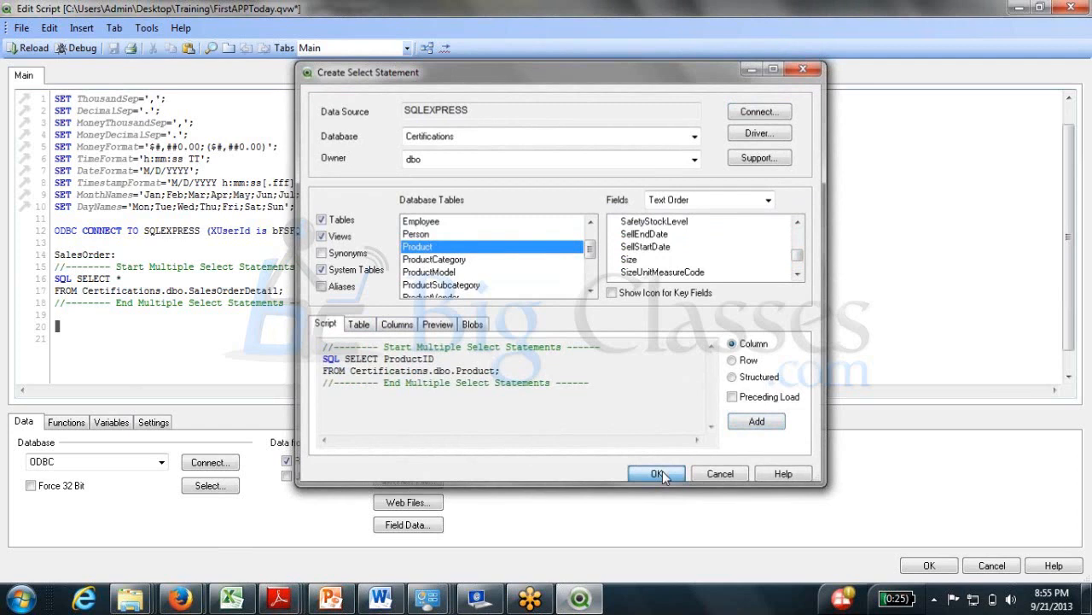
type("Prod")
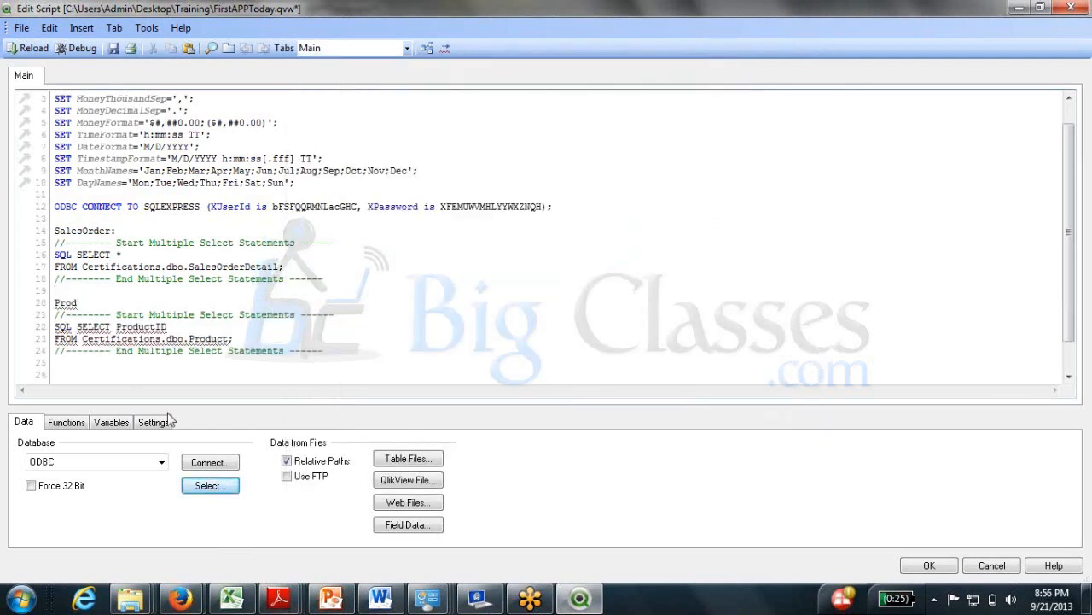
type("uct:")
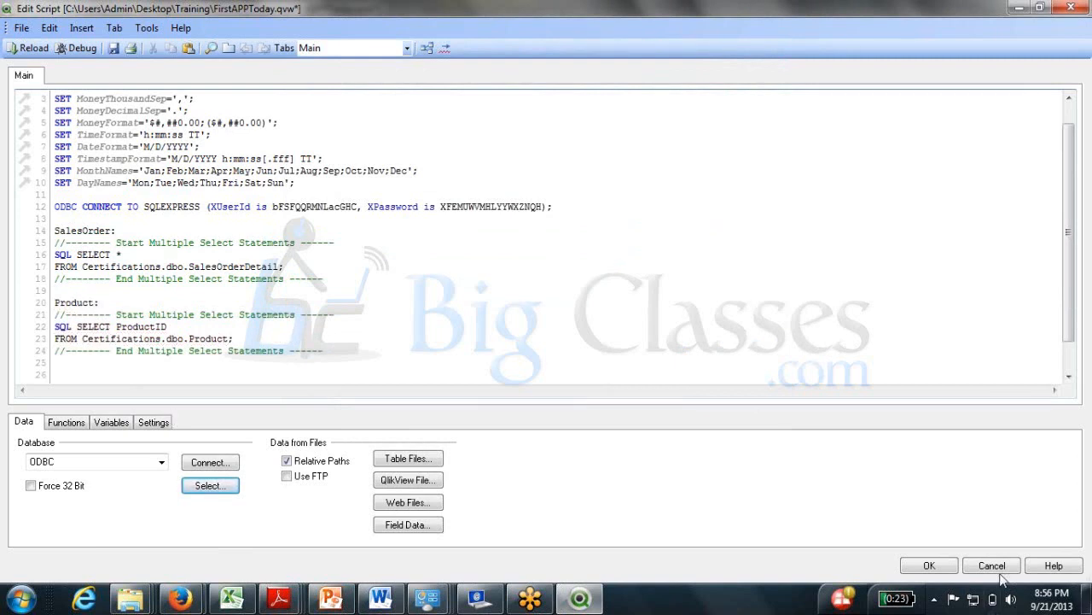
Reload the script, fetching 504 Product rows and 119,108 SalesOrder lines.
left_click(930, 565)
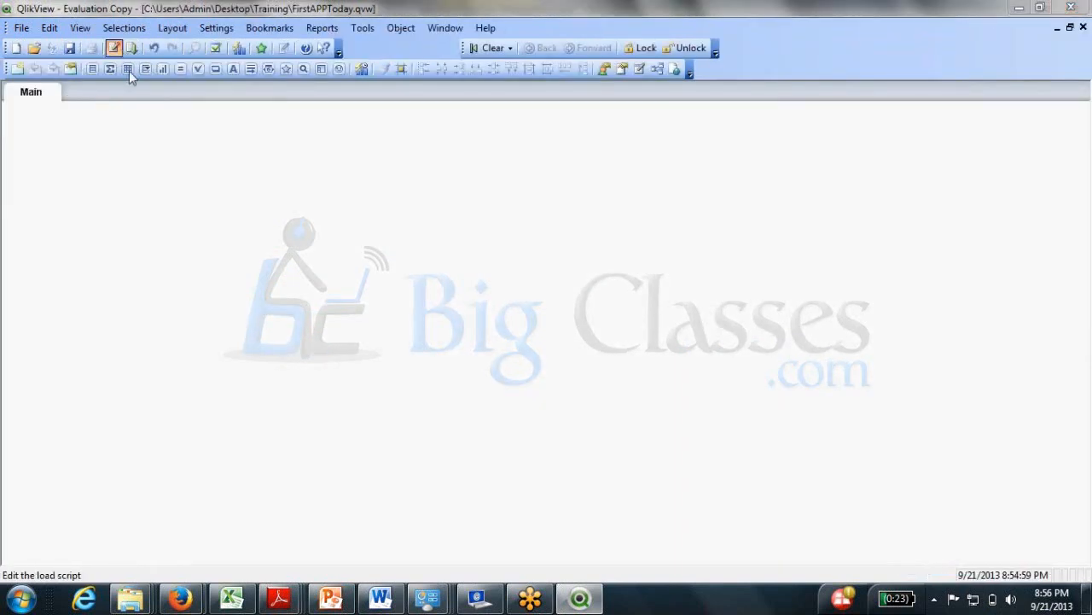
left_click(113, 48)
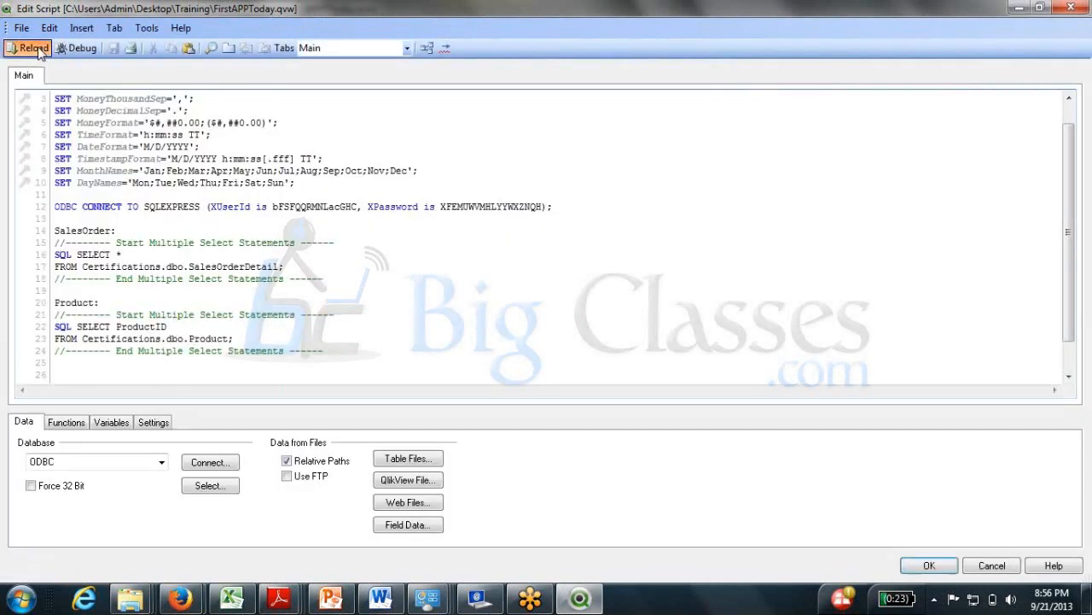
left_click(34, 49)
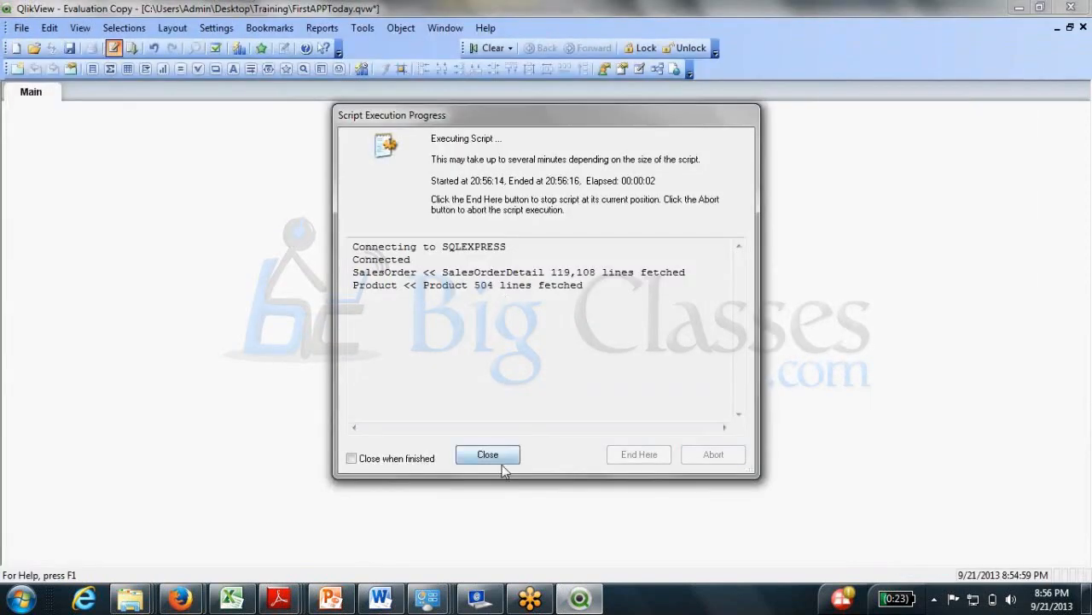
left_click(495, 459)
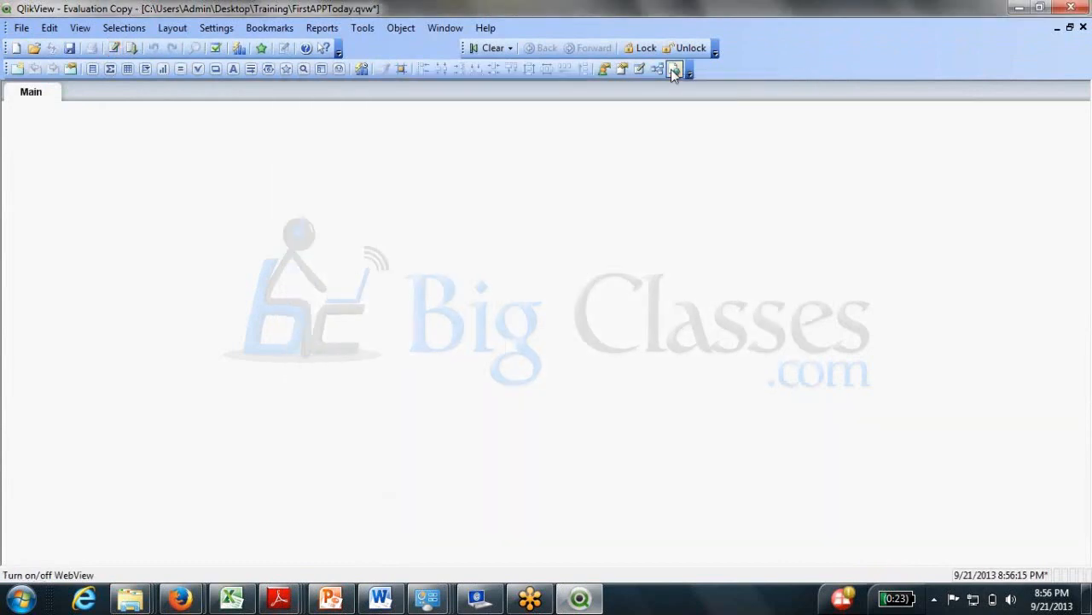
Check in Table Viewer that Product links to SalesOrder via ProductID, then close it.
left_click(657, 68)
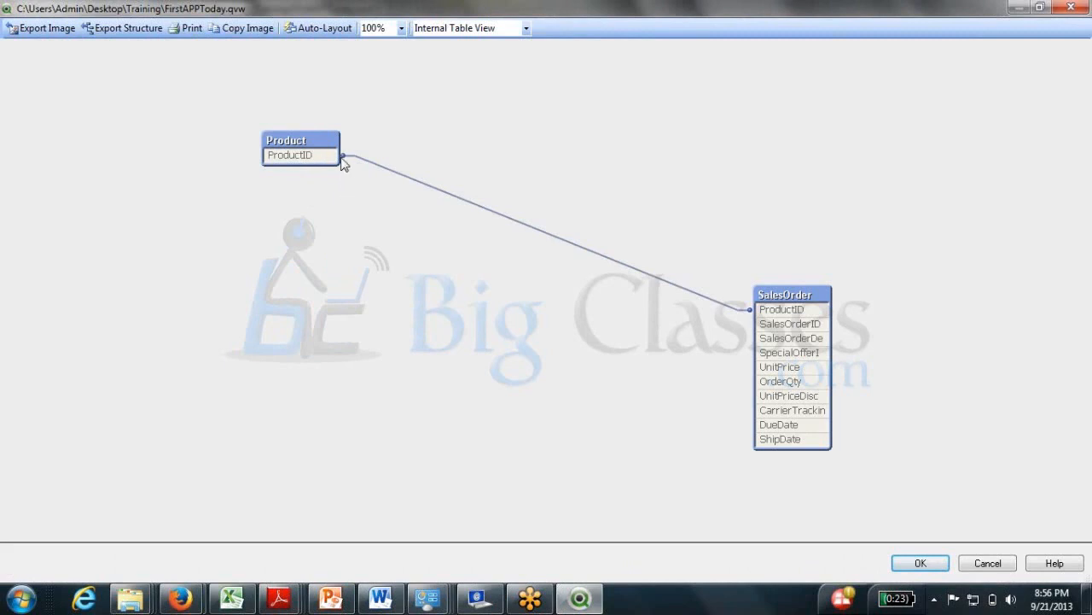
left_click_drag(341, 158, 429, 158)
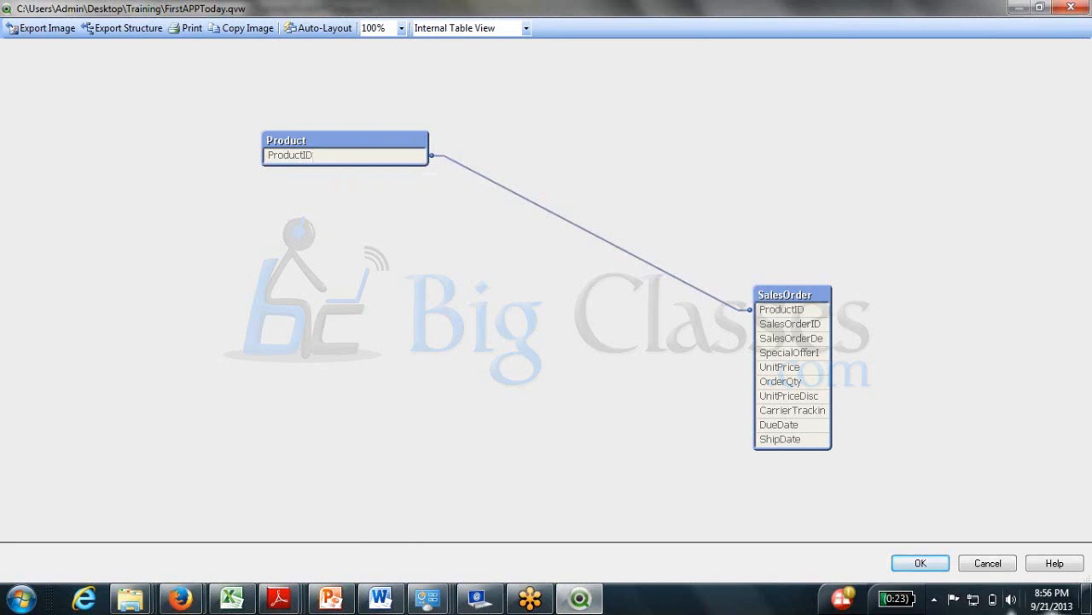
left_click(920, 564)
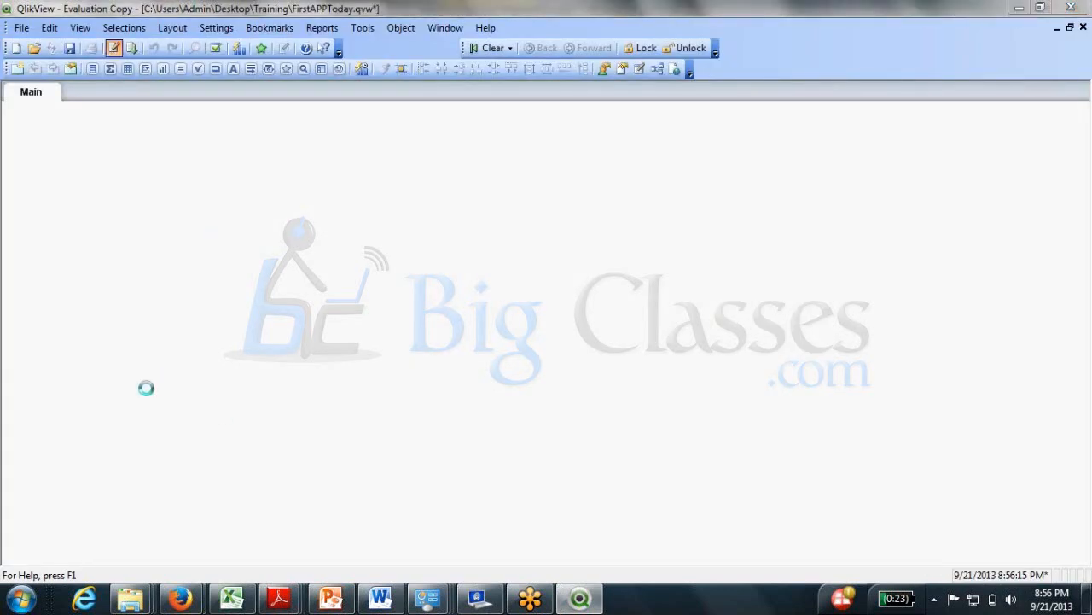
Change the Product load from ProductID to * and reload the data.
left_click_drag(116, 326, 168, 327)
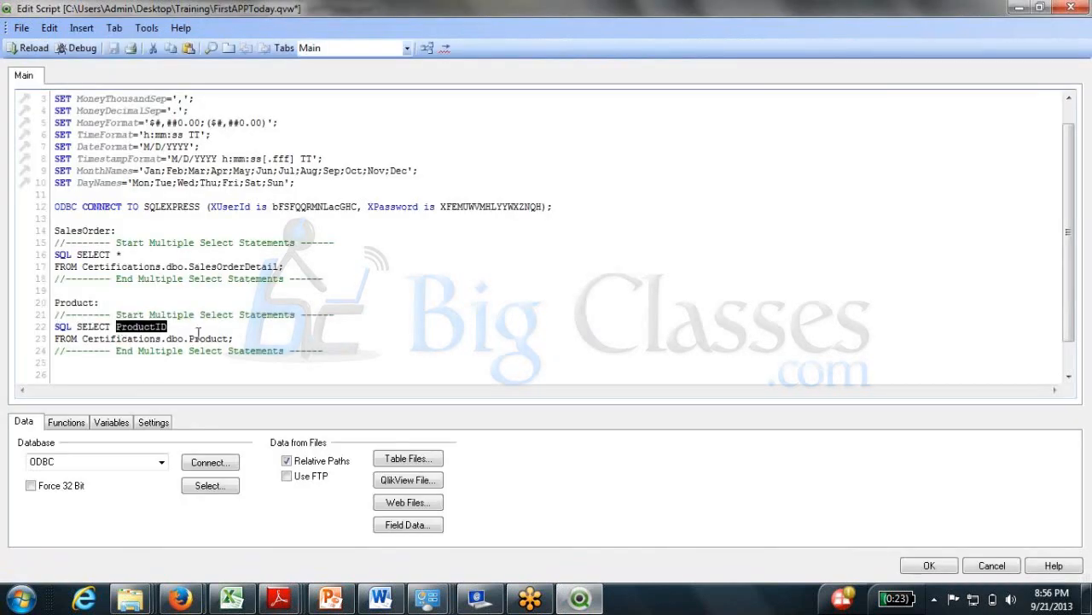
type("*")
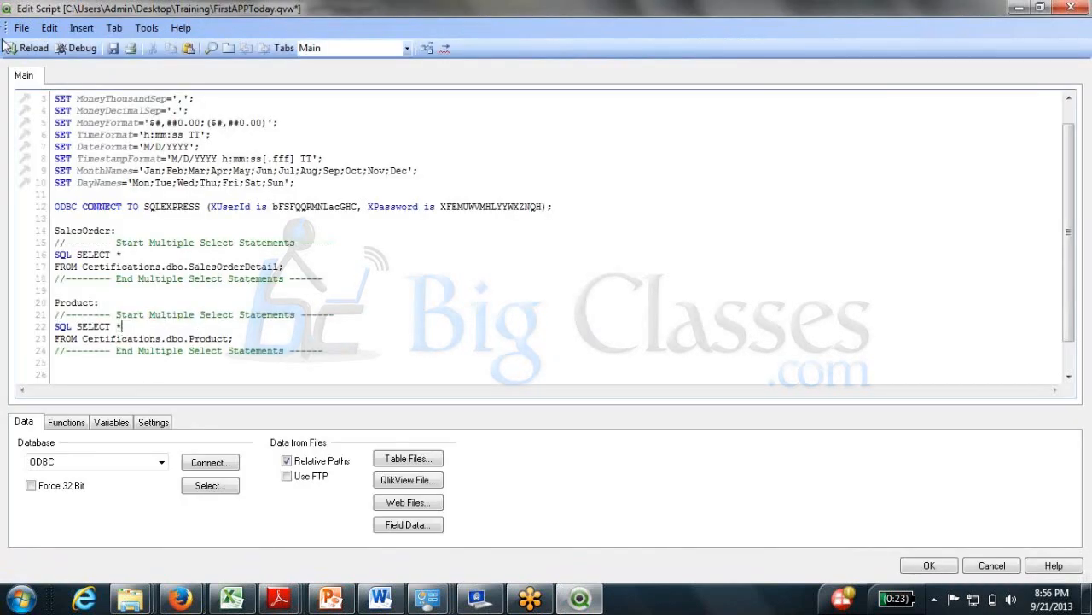
left_click(34, 48)
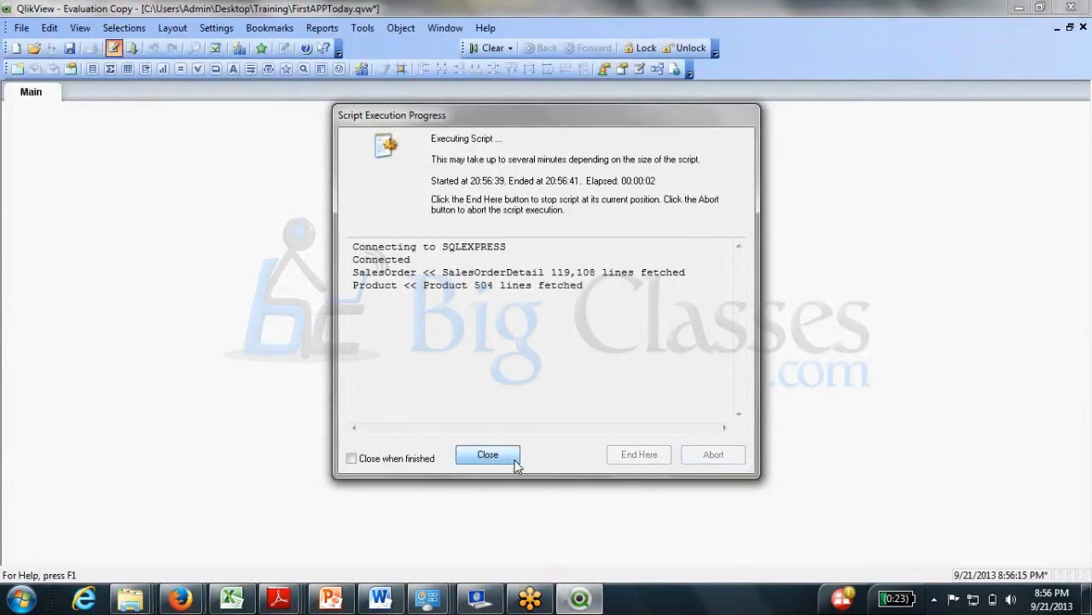
left_click(487, 455)
Expand and arrange the Product and SalesOrder tables in the Table Viewer around their ProductID link.
left_click(658, 69)
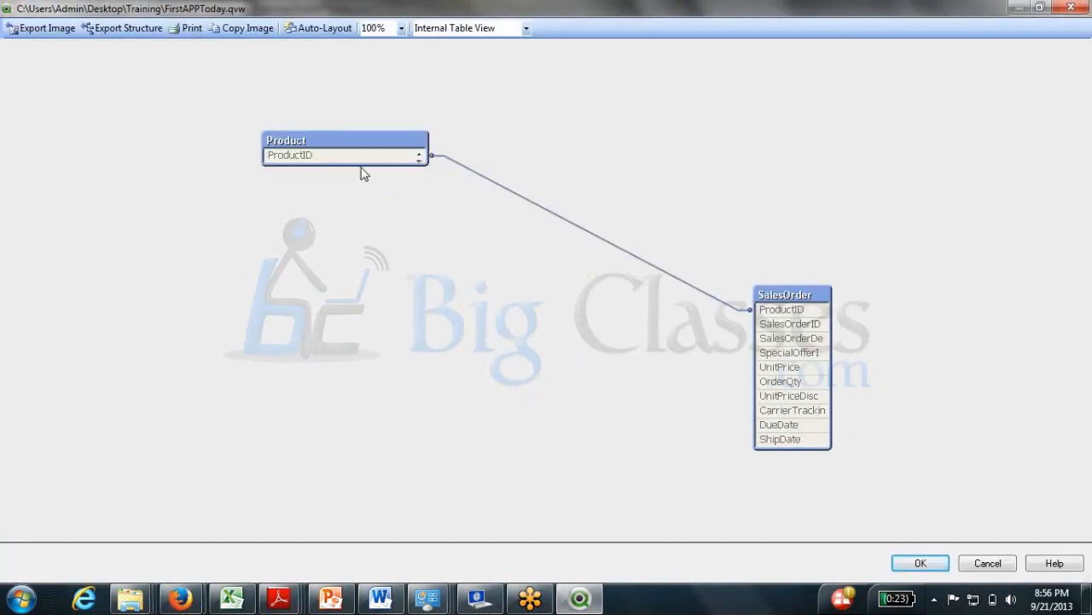
left_click_drag(362, 164, 384, 442)
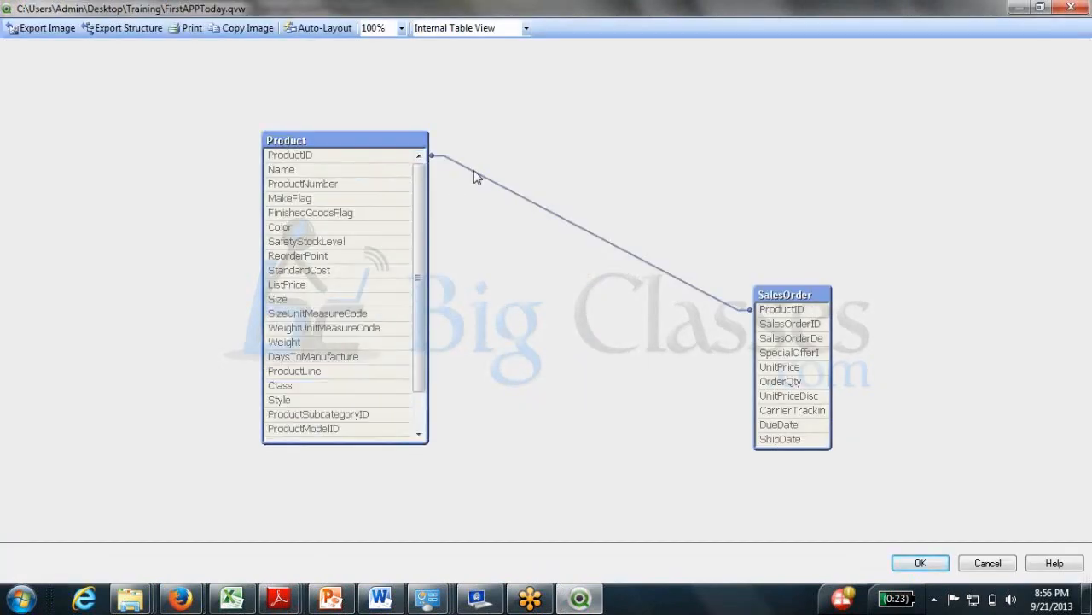
left_click(316, 160)
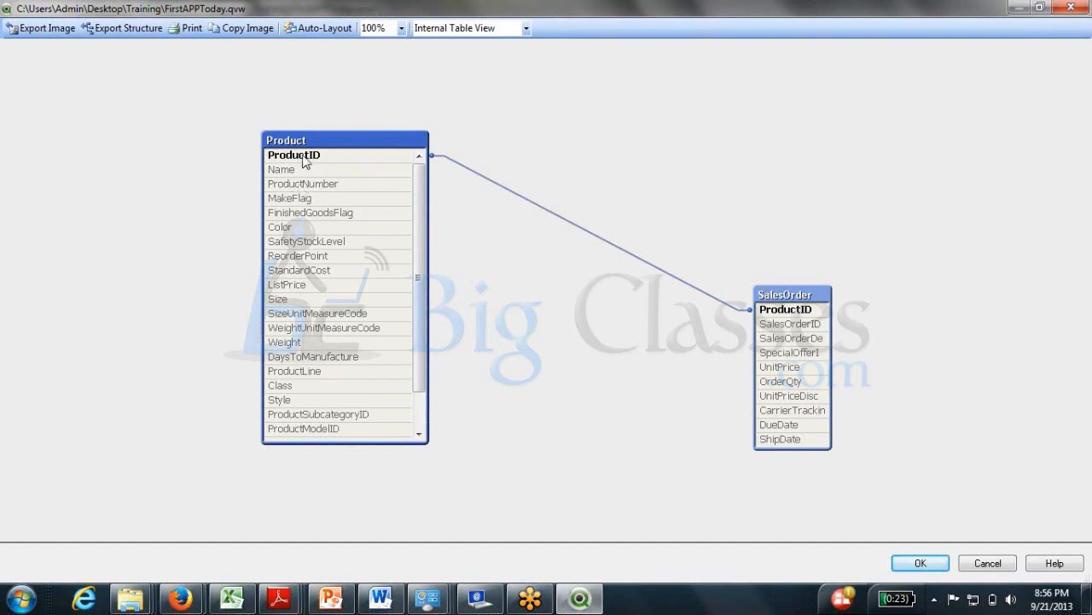
left_click_drag(335, 158, 439, 146)
left_click(661, 141)
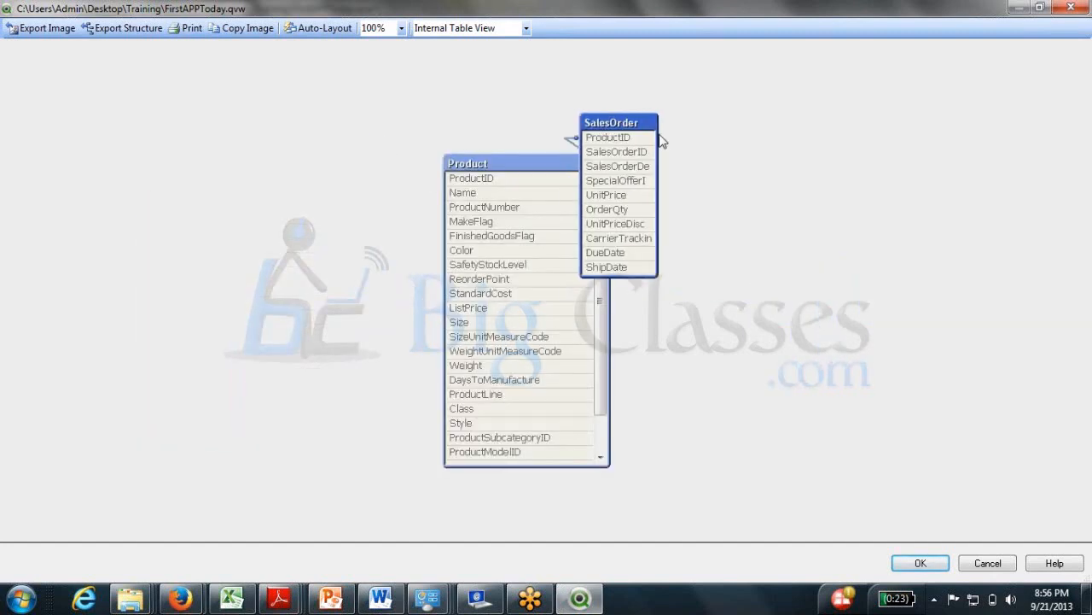
left_click_drag(608, 135, 766, 182)
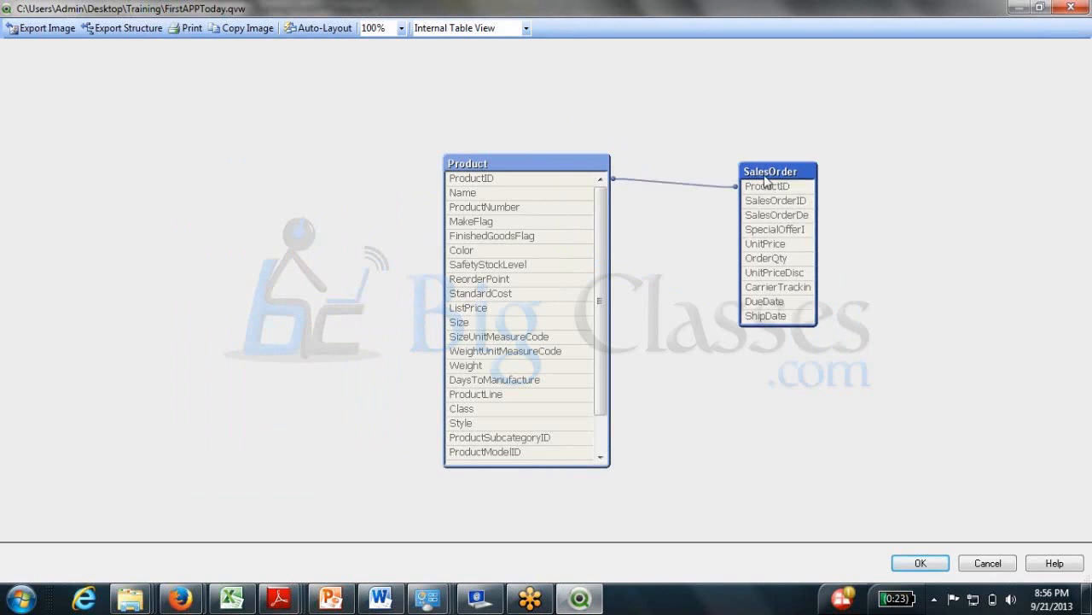
left_click(687, 180)
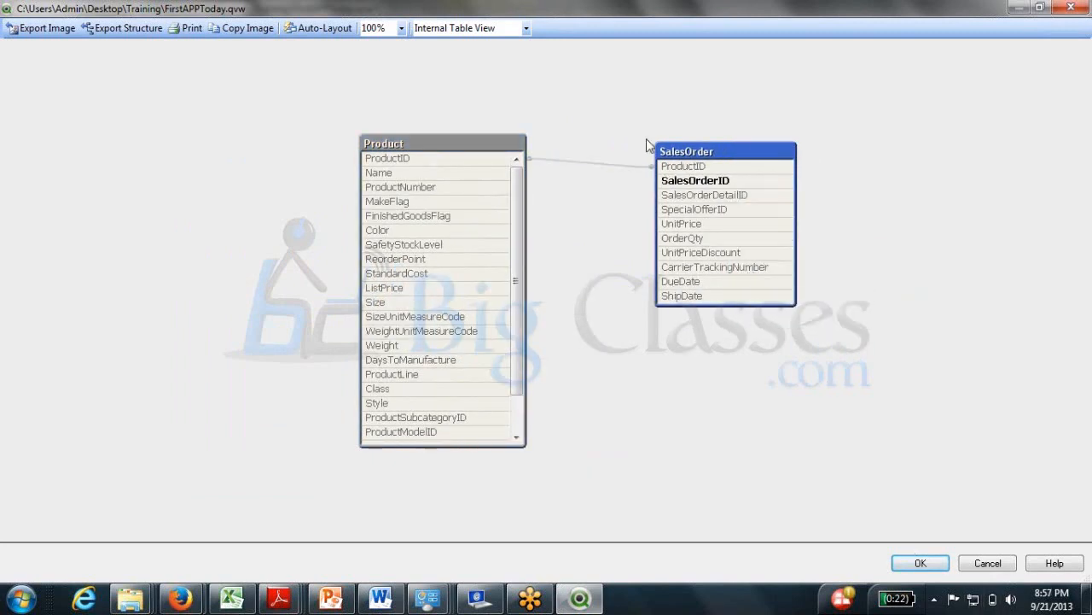
left_click(920, 563)
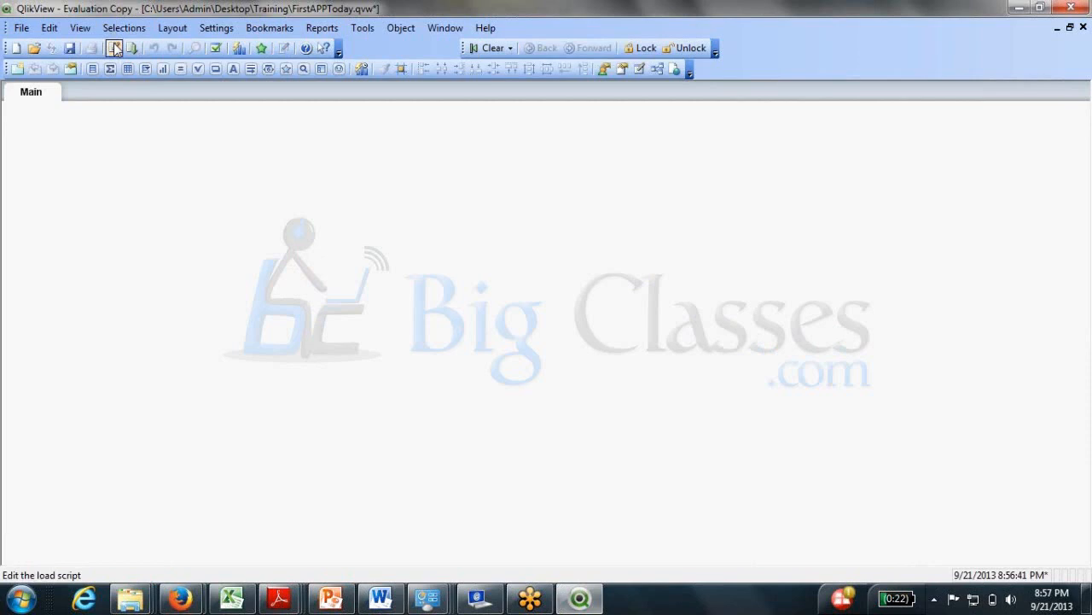
Comment out the Product load block in the script.
left_click(113, 48)
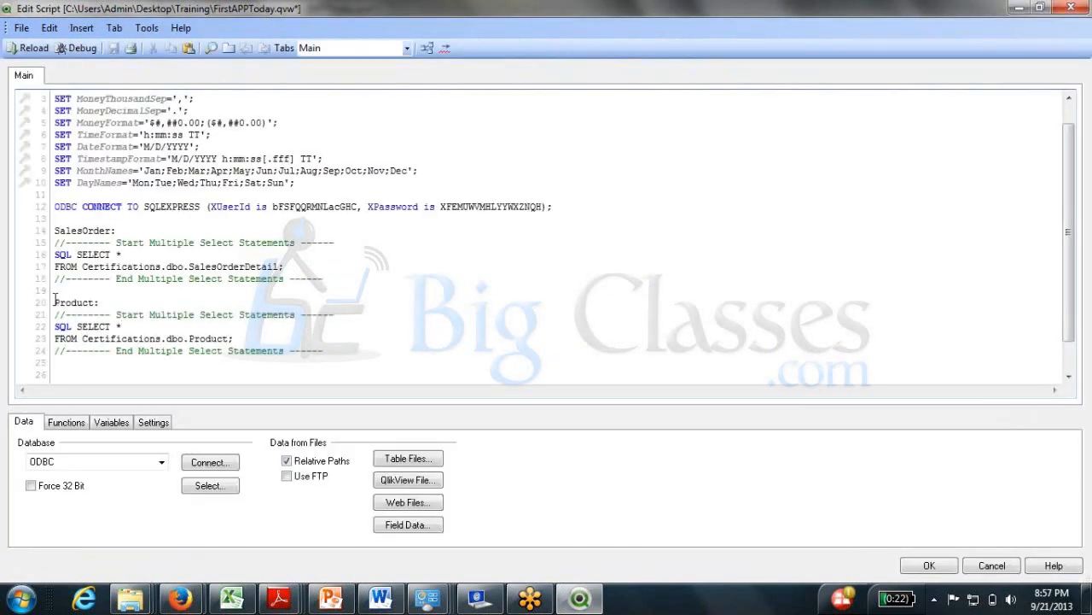
left_click_drag(54, 301, 57, 362)
right_click(198, 339)
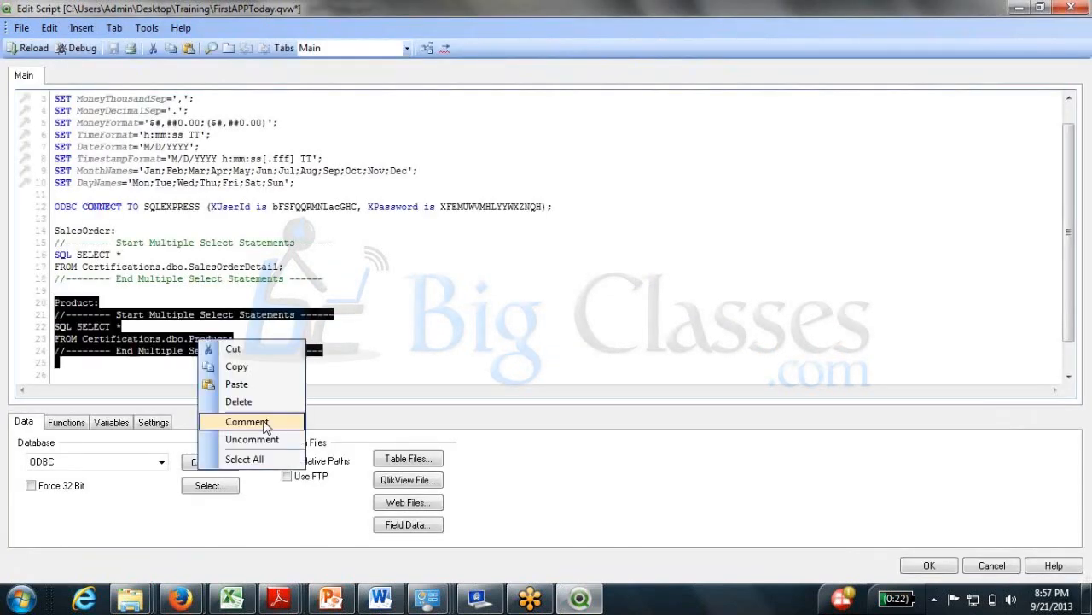
left_click(248, 421)
Add 'Store SalesOrder into SalesOrder.qvd;' on line 20 and save the script.
left_click(355, 279)
key("Return")
key("Return")
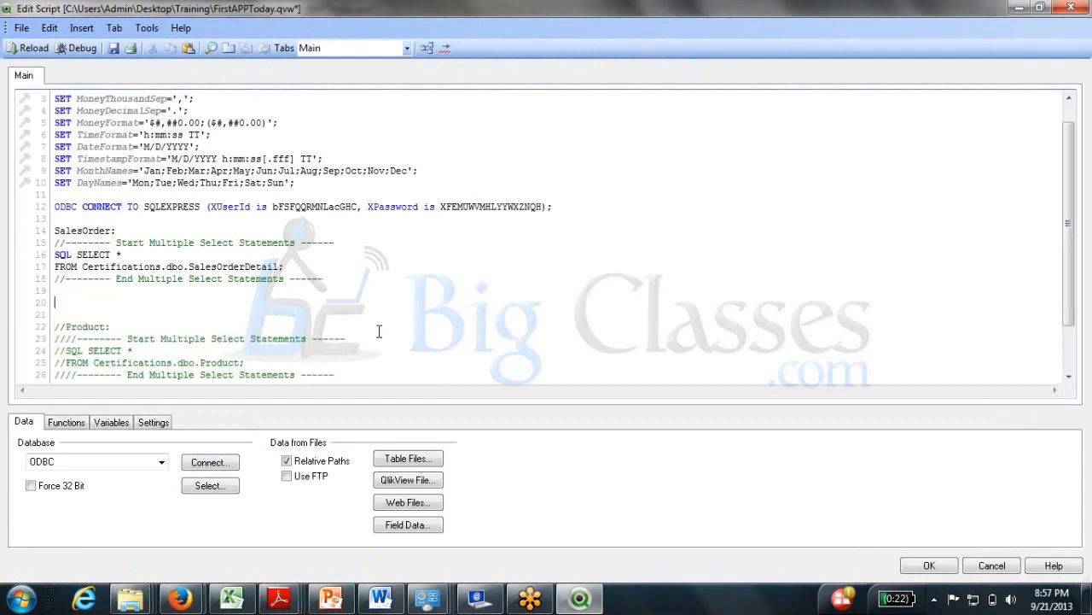
type("S")
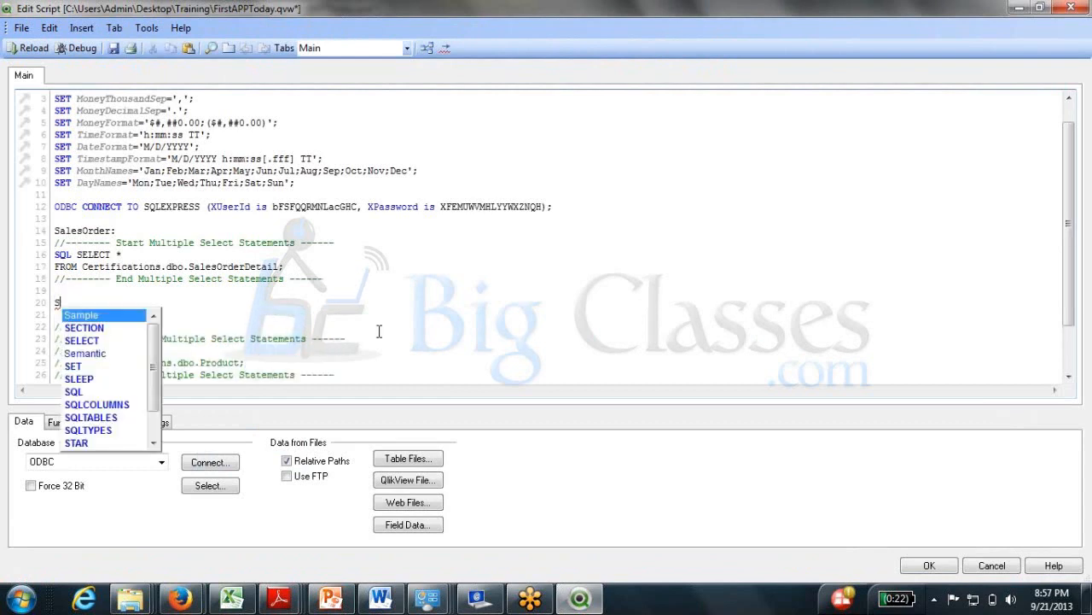
type("tore")
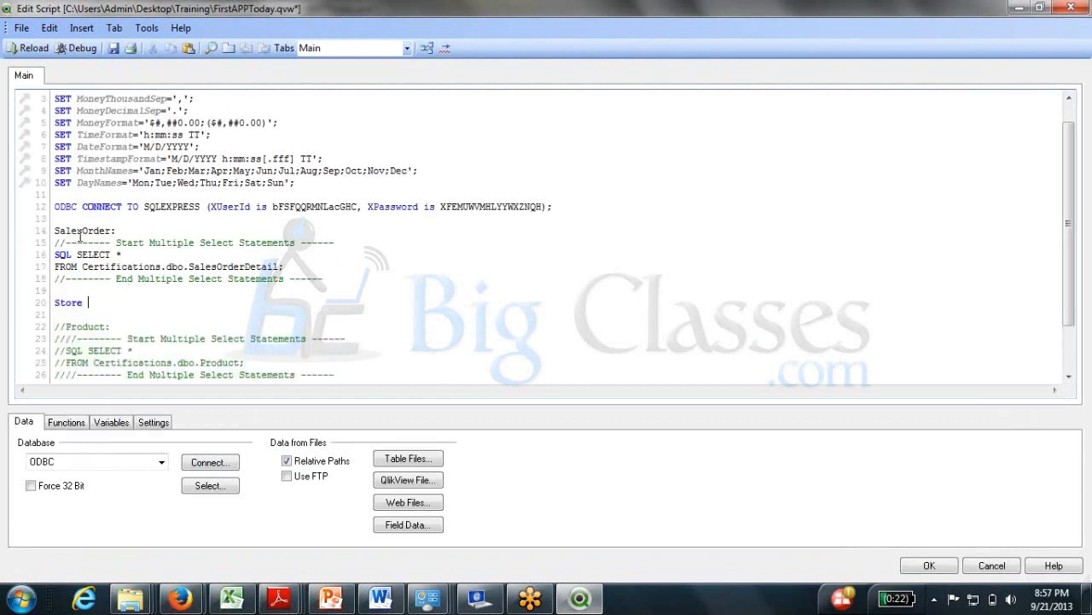
double_click(80, 230)
key("ctrl+c")
left_click(120, 302)
key("ctrl+v")
type("into")
key("ctrl+v")
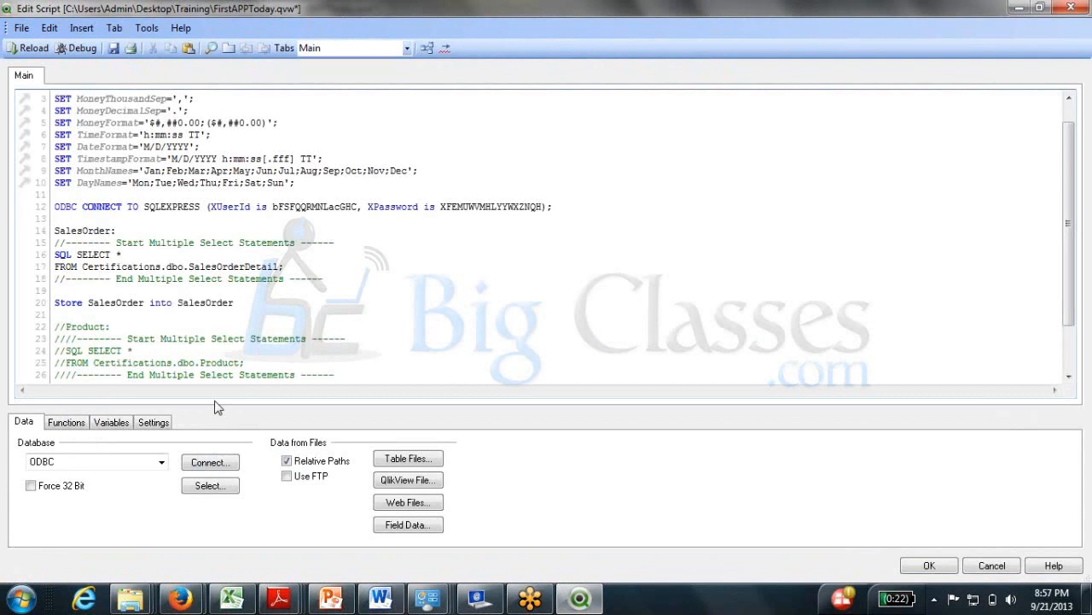
type(".qvd;")
left_click(304, 309)
key("ctrl+s")
Reload, check the log's 119,108 fetched SalesOrder lines, then close the progress and Sheet Properties windows.
left_click(32, 48)
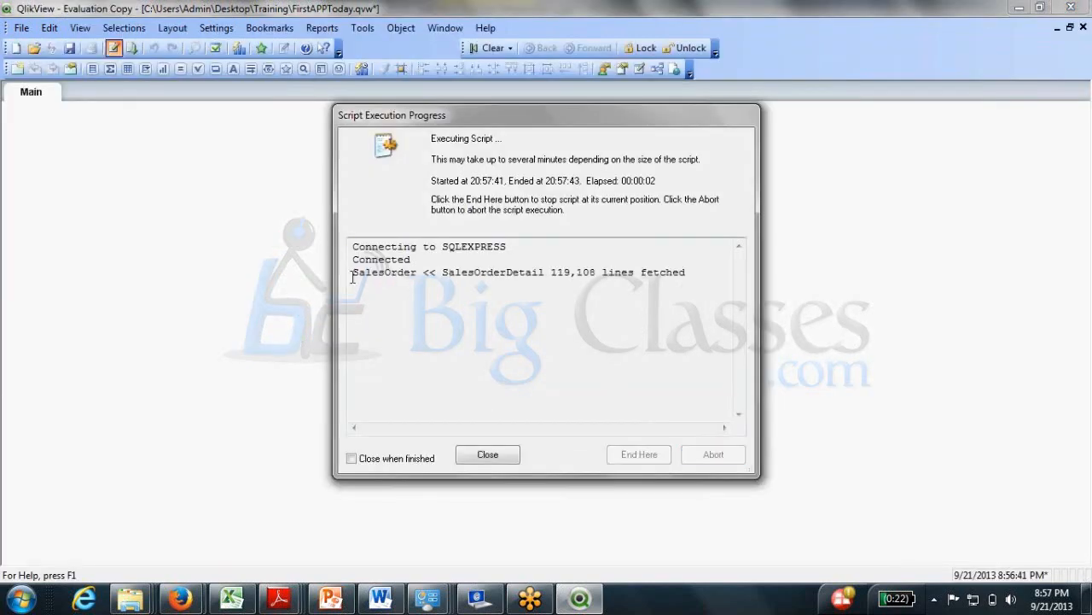
left_click_drag(353, 273, 406, 268)
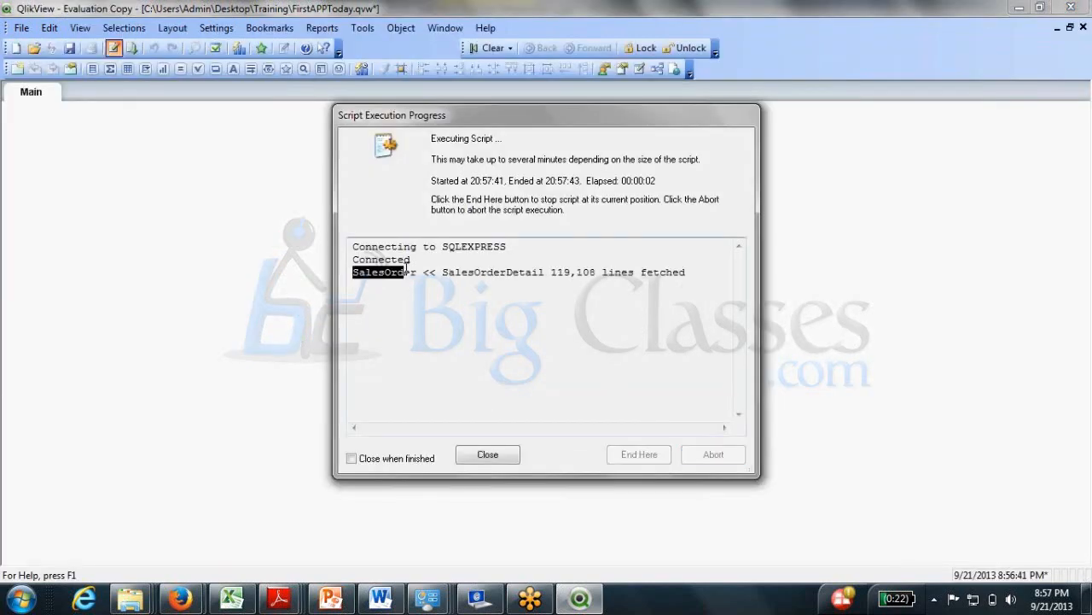
left_click(354, 258)
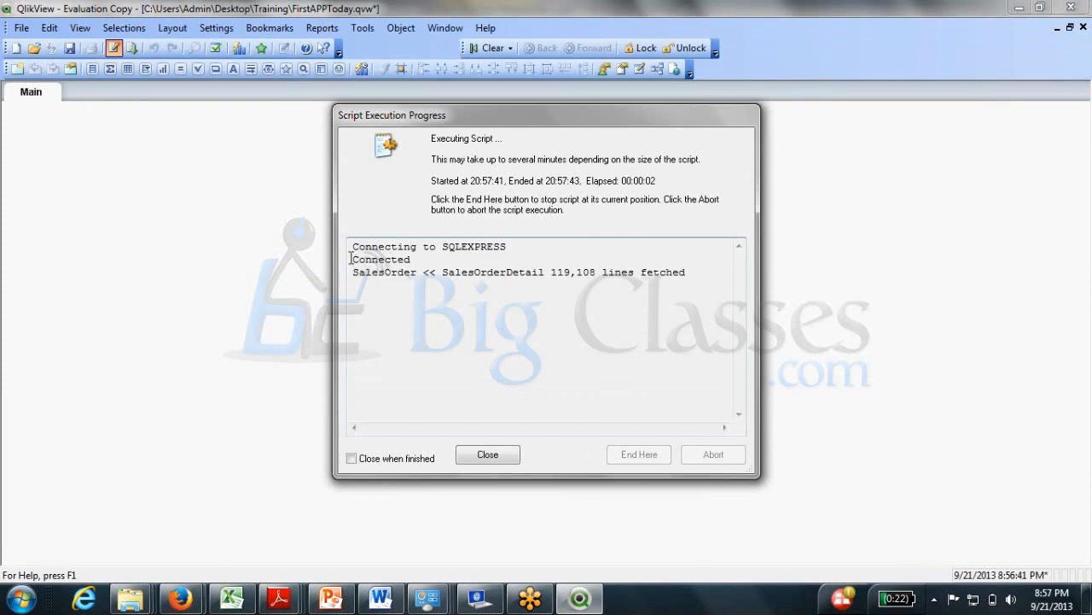
left_click_drag(423, 247, 504, 237)
left_click_drag(360, 272, 451, 272)
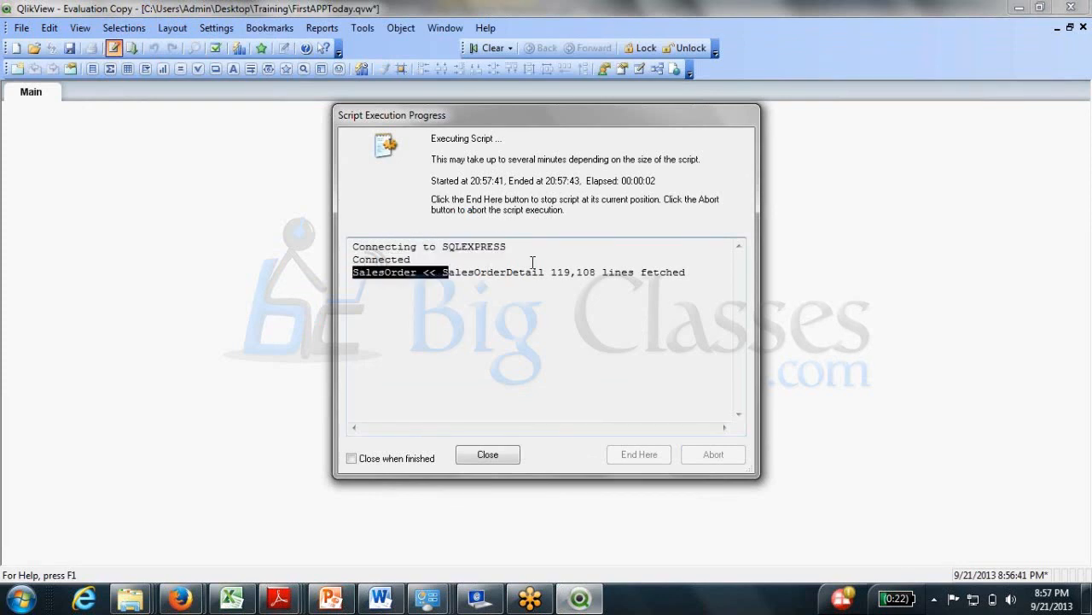
left_click_drag(552, 272, 645, 273)
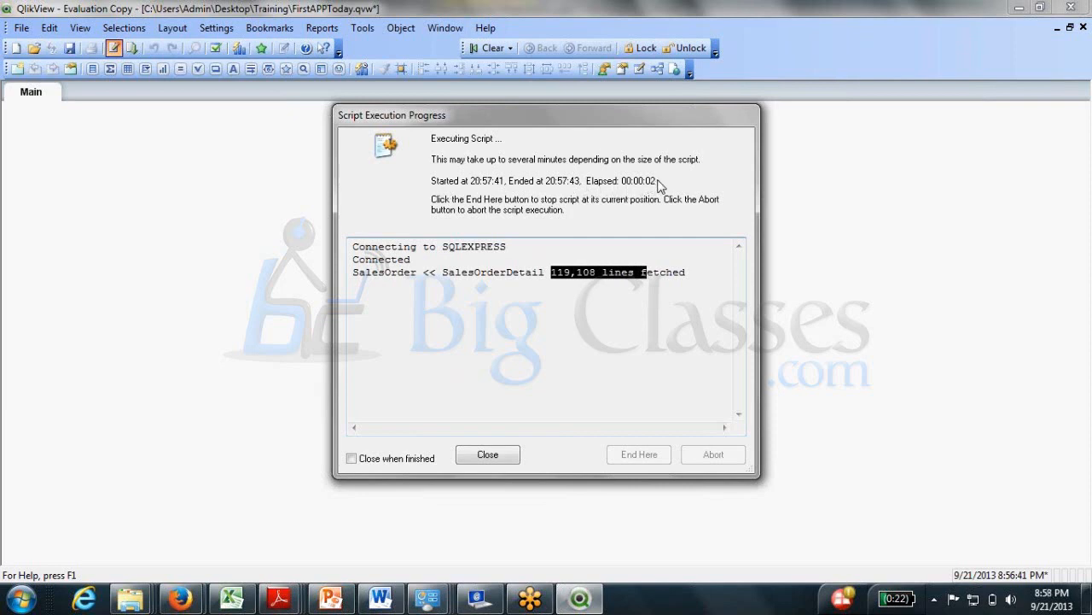
left_click(550, 274)
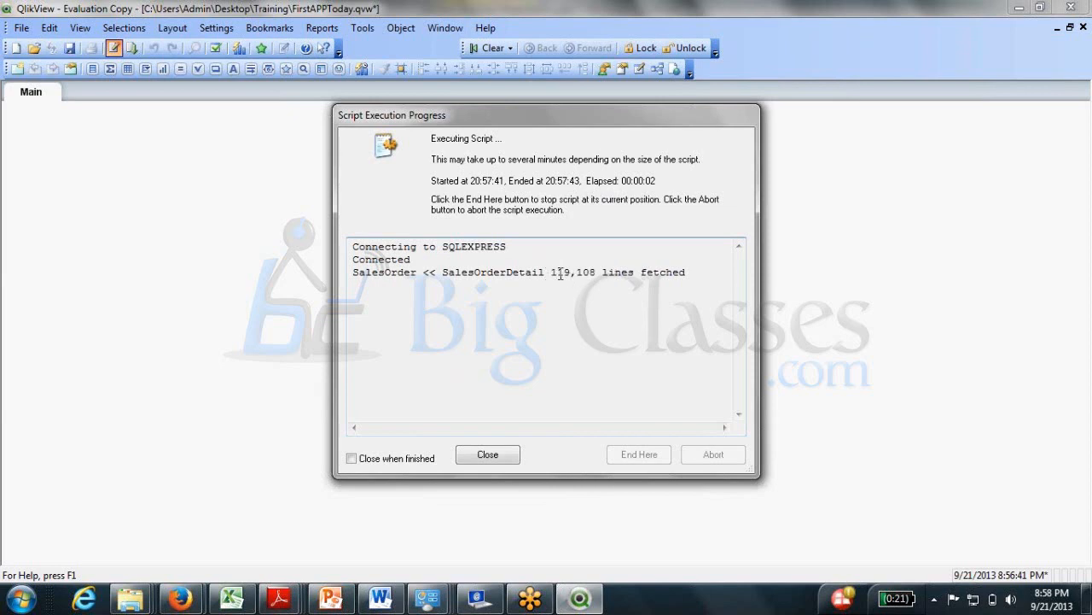
left_click_drag(556, 274, 595, 274)
left_click(498, 463)
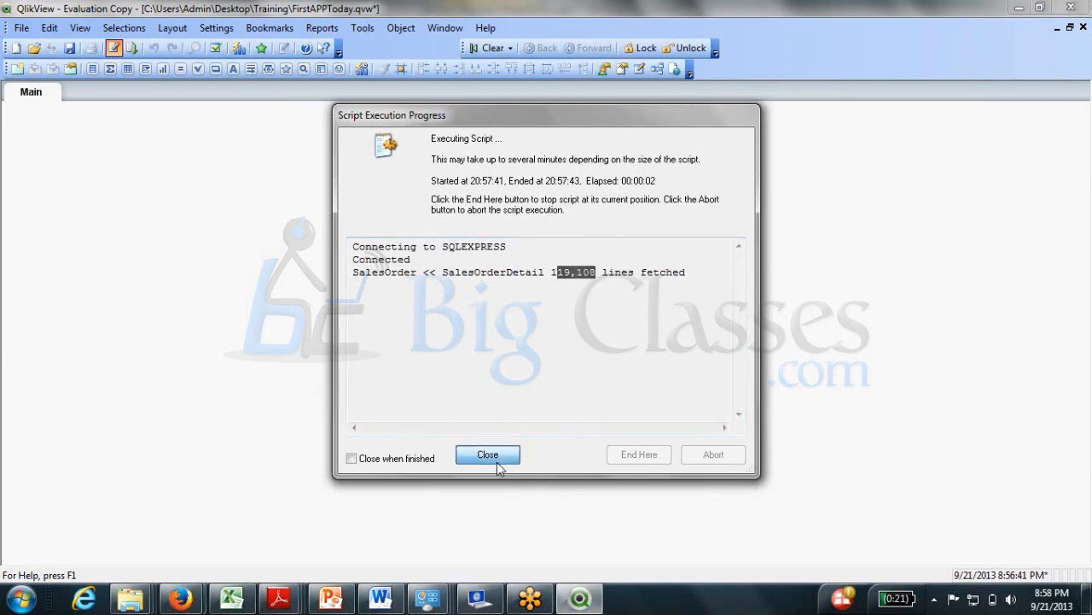
left_click(498, 465)
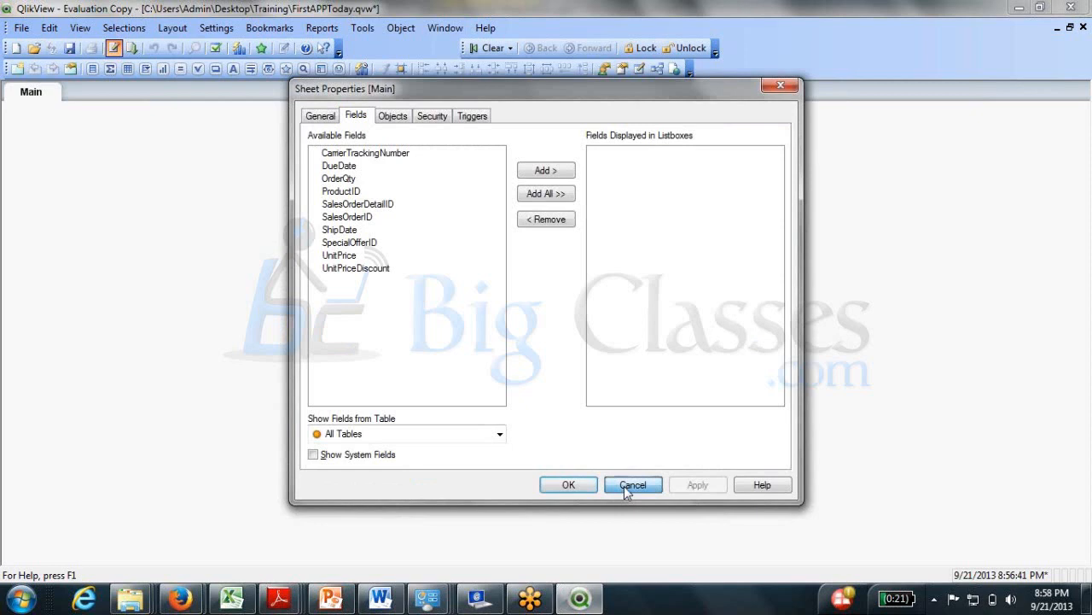
left_click(624, 486)
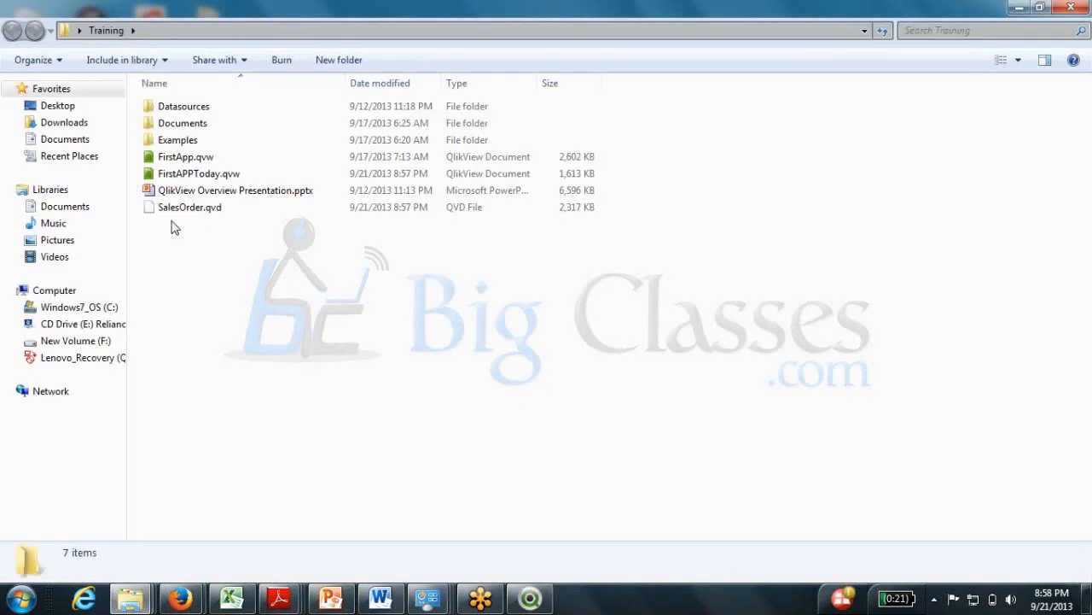
Inspect SalesOrder.qvd in the Training folder without renaming it, then return to QlikView.
left_click(197, 218)
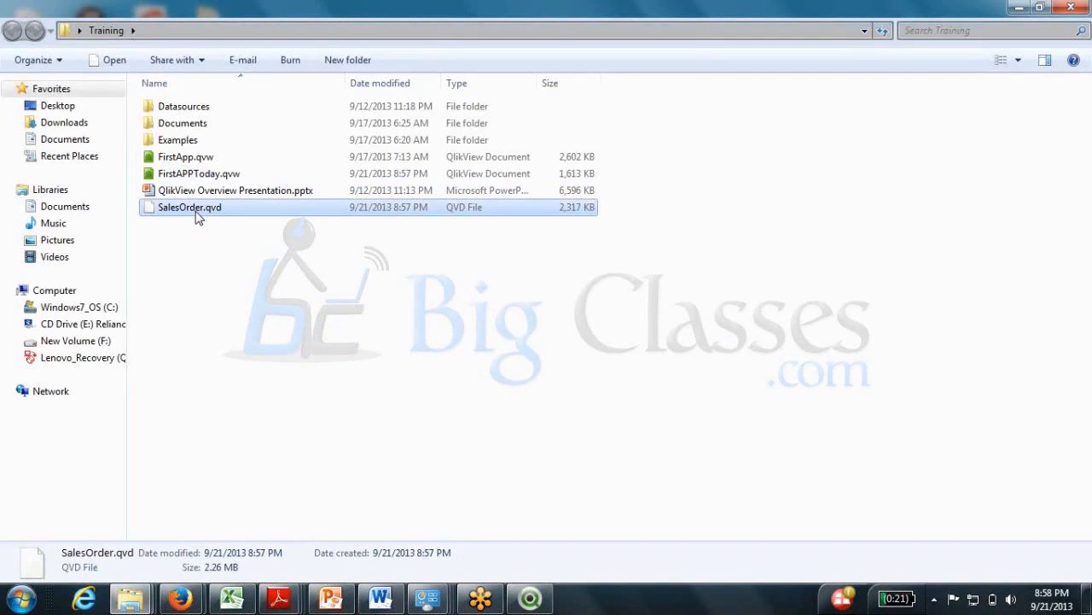
key("F2")
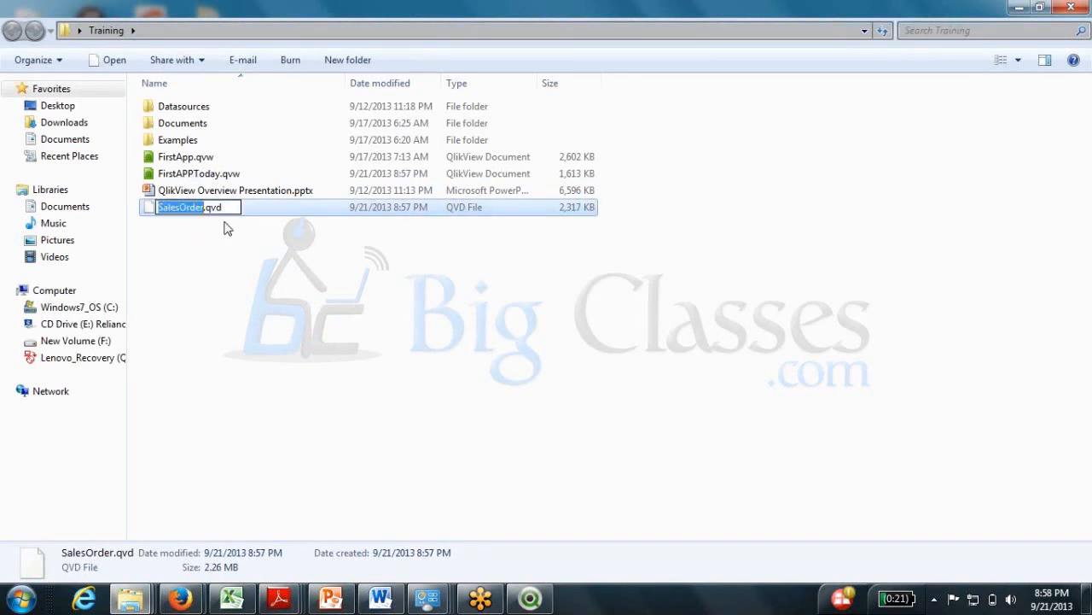
left_click(236, 271)
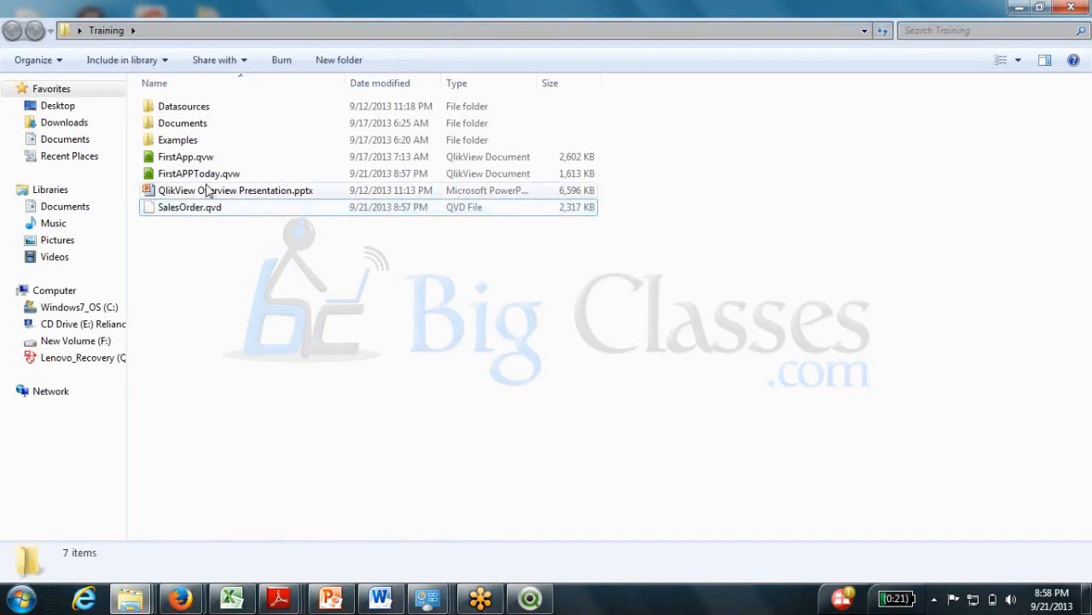
left_click(210, 175)
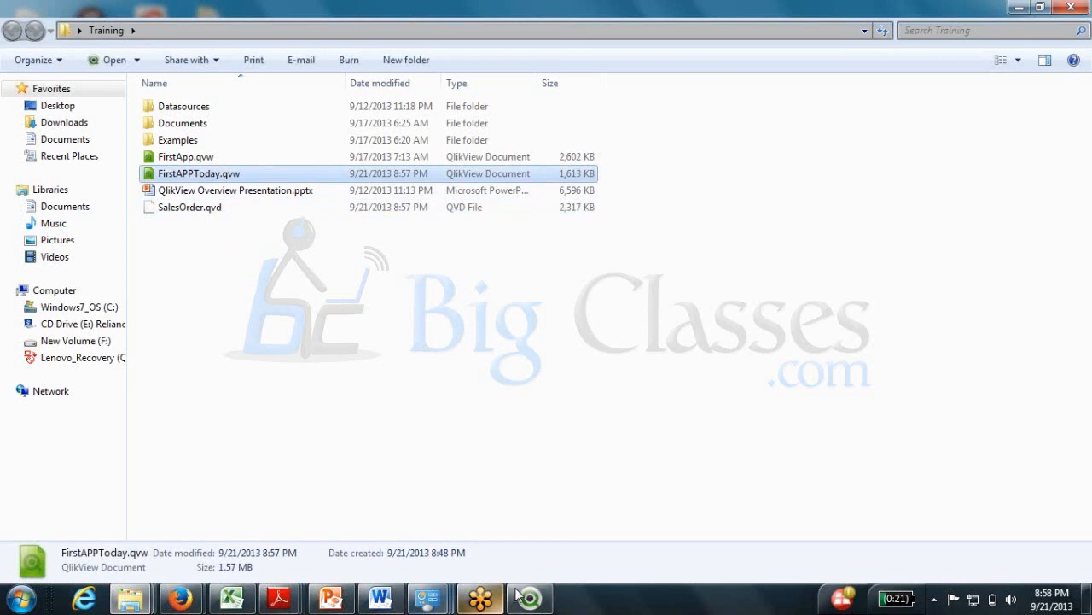
left_click(522, 596)
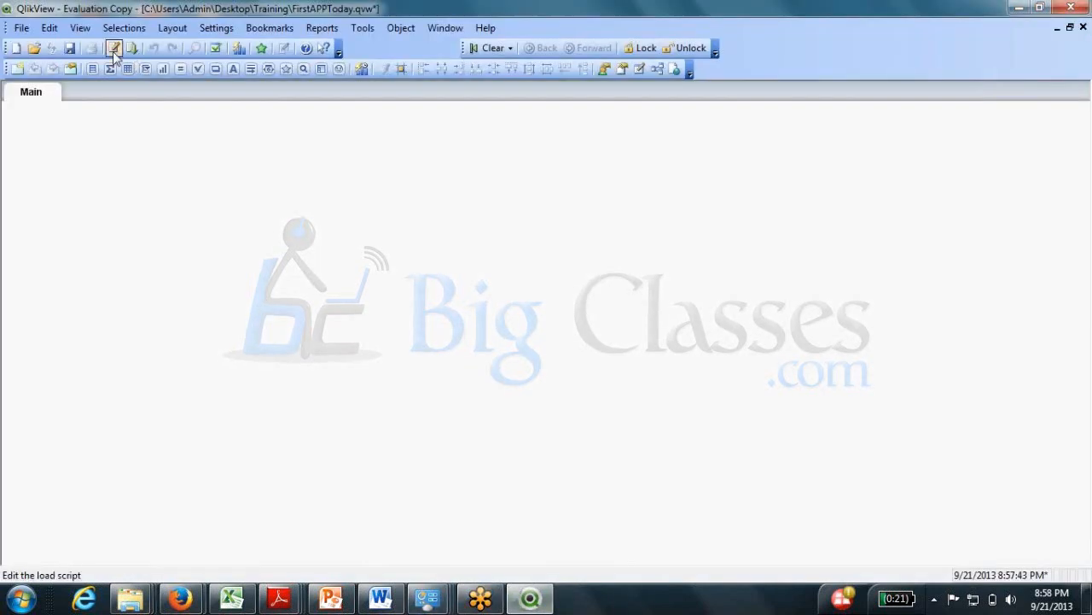
Close the script editor and start a new QlikView 11 document from the Start menu.
left_click(112, 48)
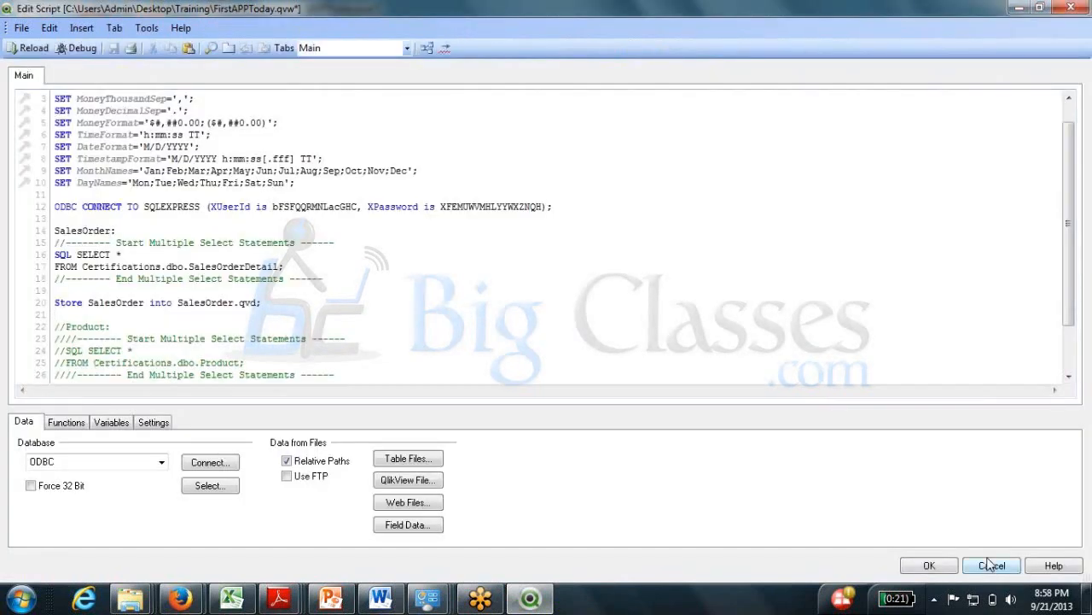
left_click(990, 565)
key("super")
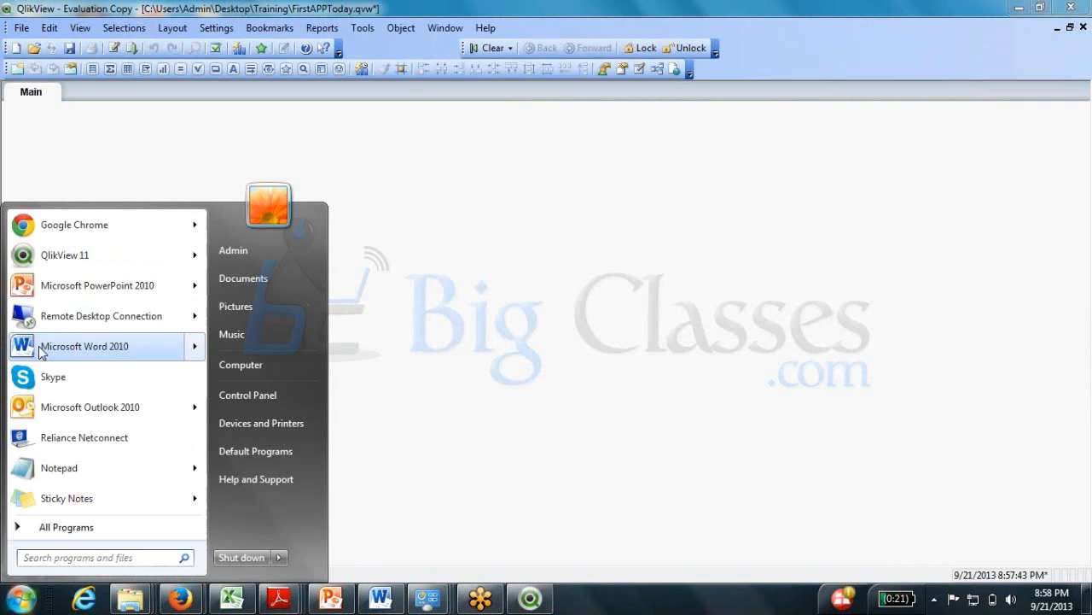
left_click(114, 248)
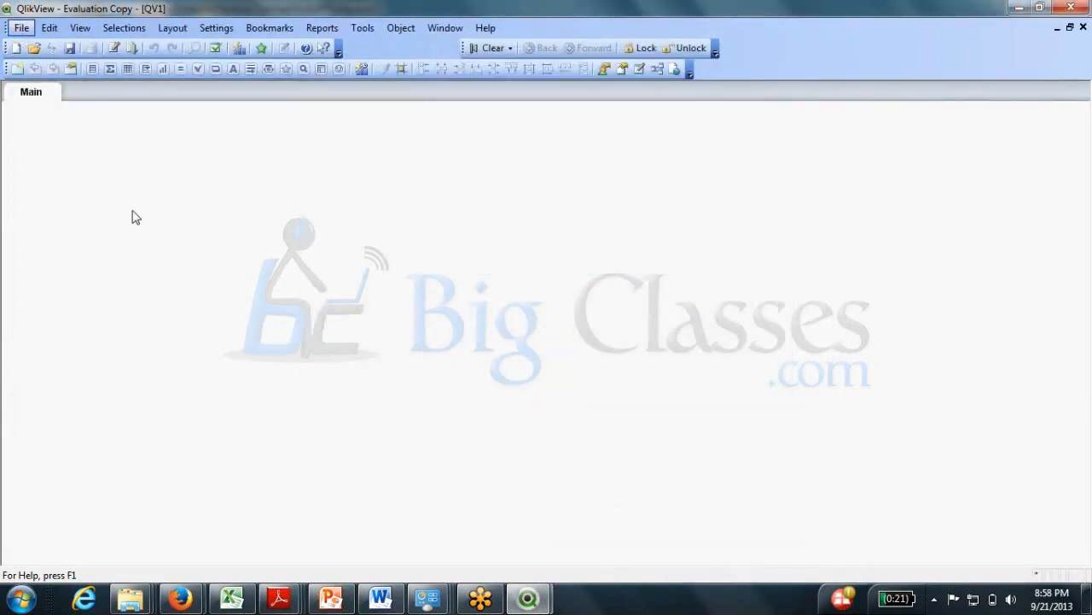
Save the new document as SecondAPP in the Training folder.
key("ctrl+s")
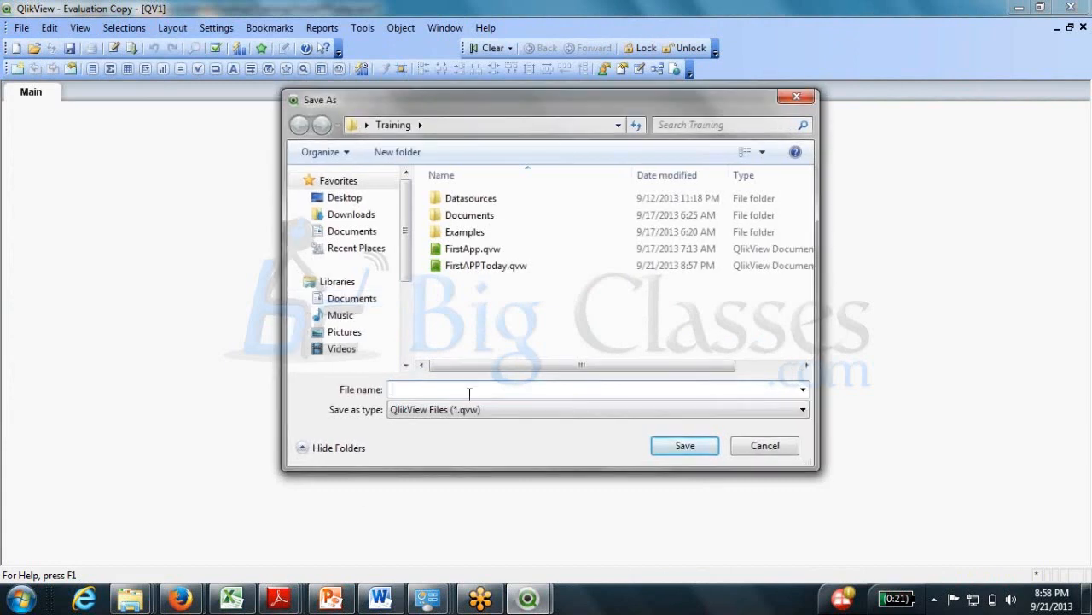
type("Fir")
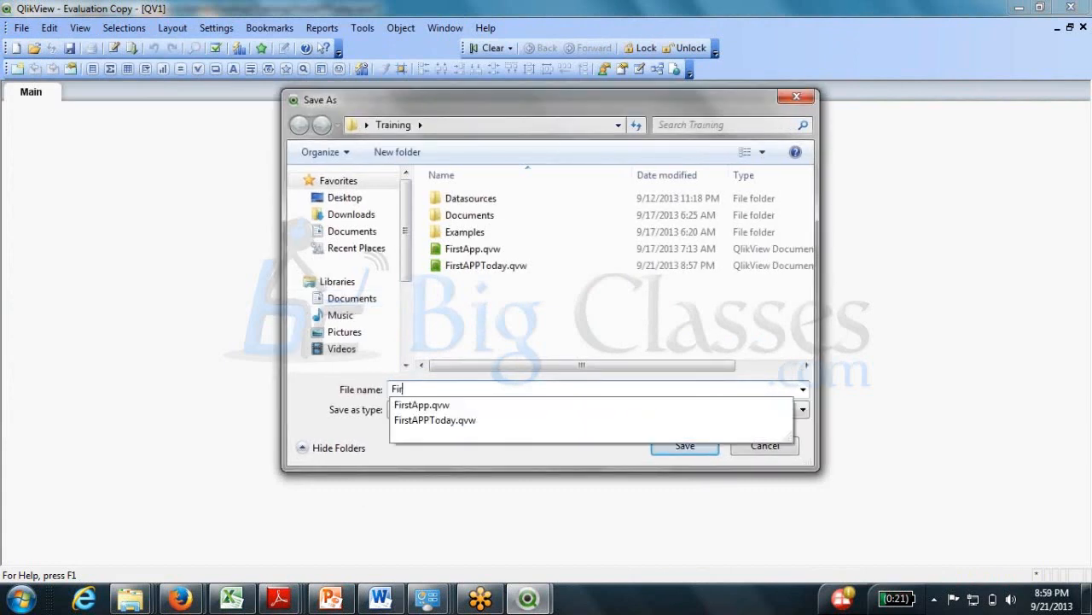
type("stApp")
key("BackSpace")
key("BackSpace")
key("BackSpace")
key("BackSpace")
key("BackSpace")
key("BackSpace")
key("BackSpace")
key("BackSpace")
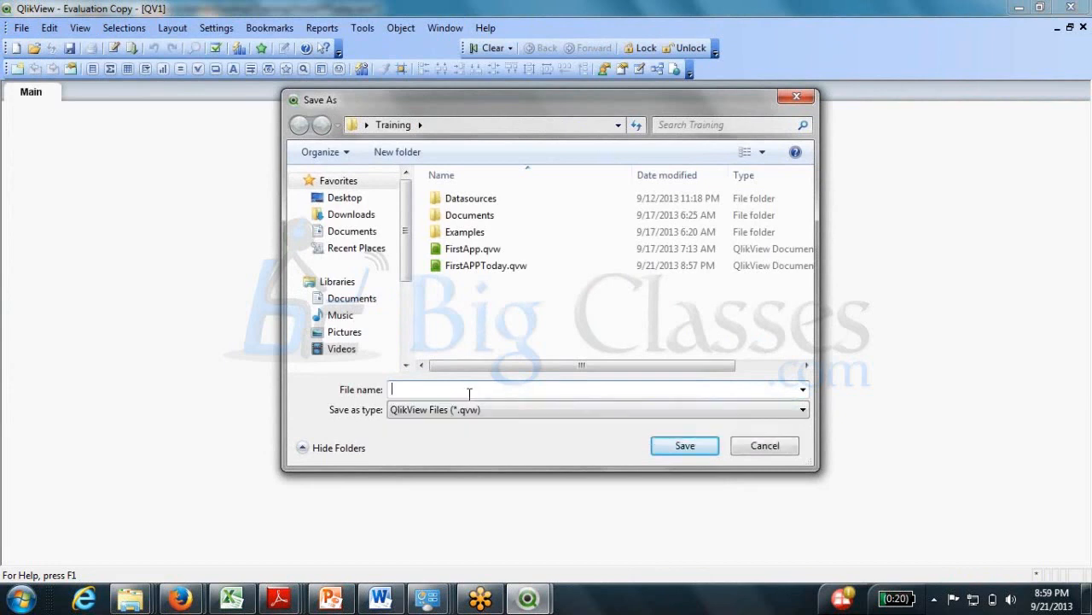
type("SecondAPP")
key("Return")
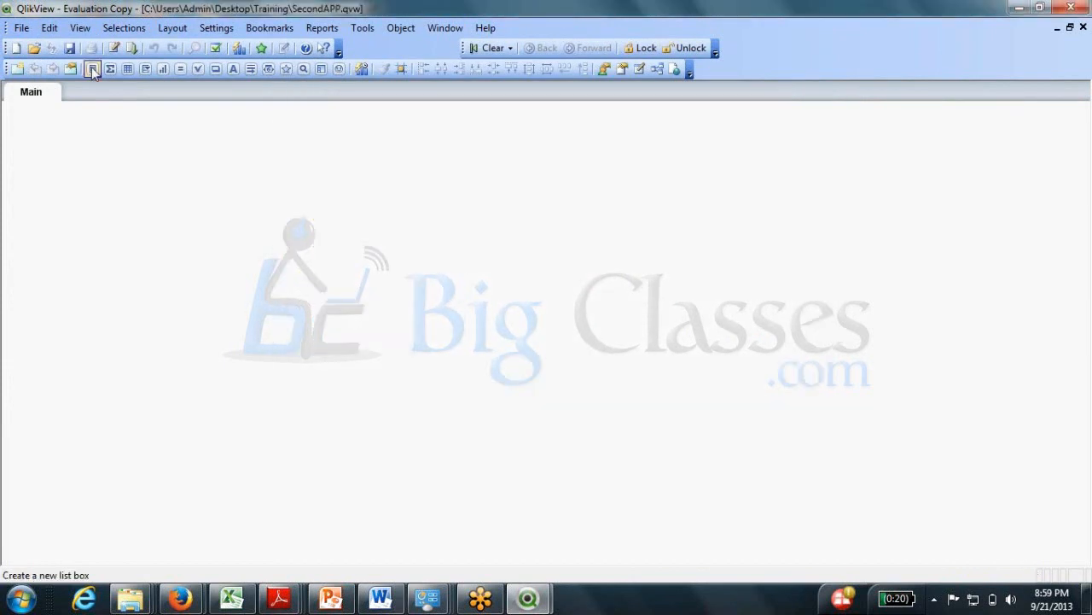
Insert a LOAD of Training\SalesOrder.qvd as Qvd type via the File Wizard.
left_click(113, 48)
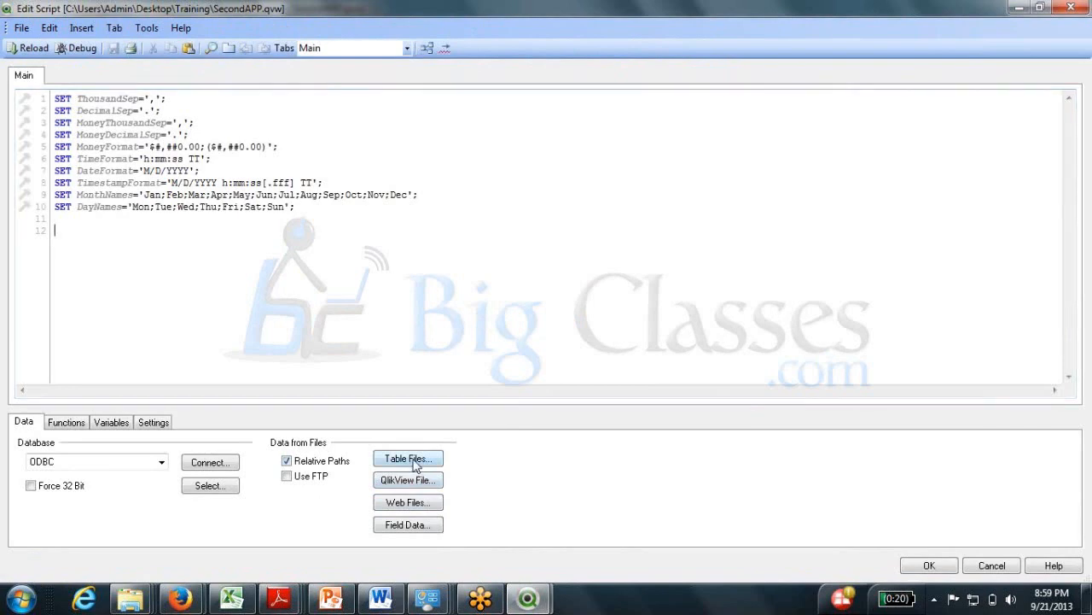
left_click(412, 460)
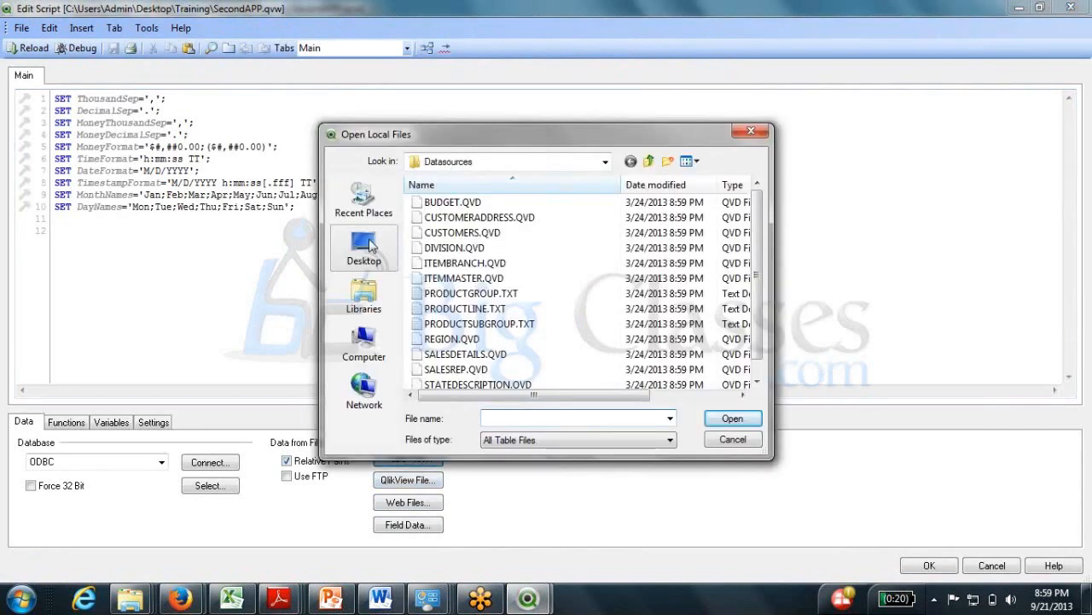
left_click(364, 248)
double_click(498, 287)
left_click(455, 248)
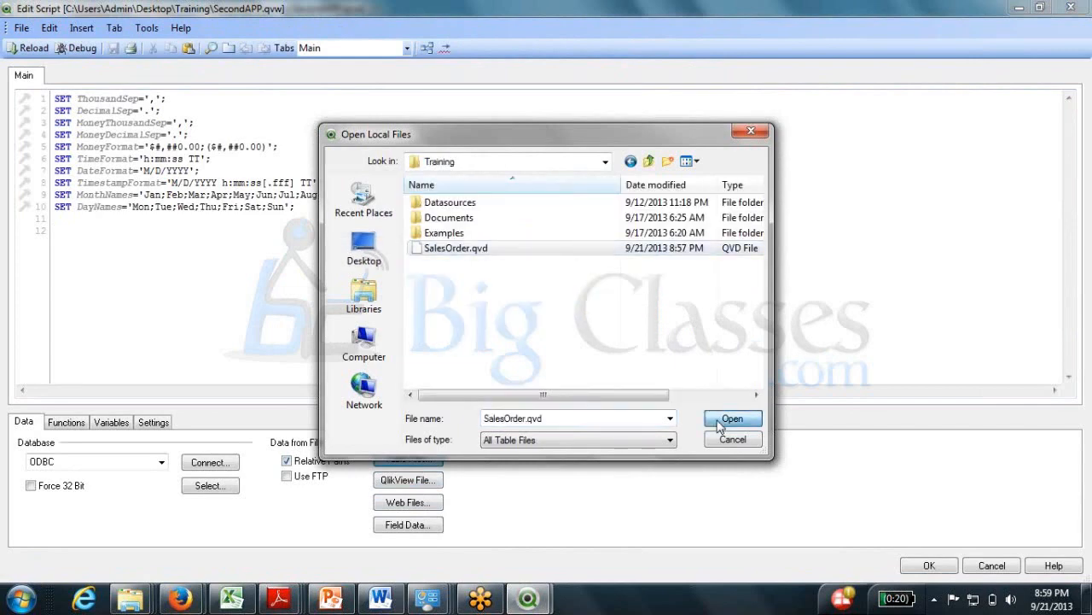
left_click(722, 423)
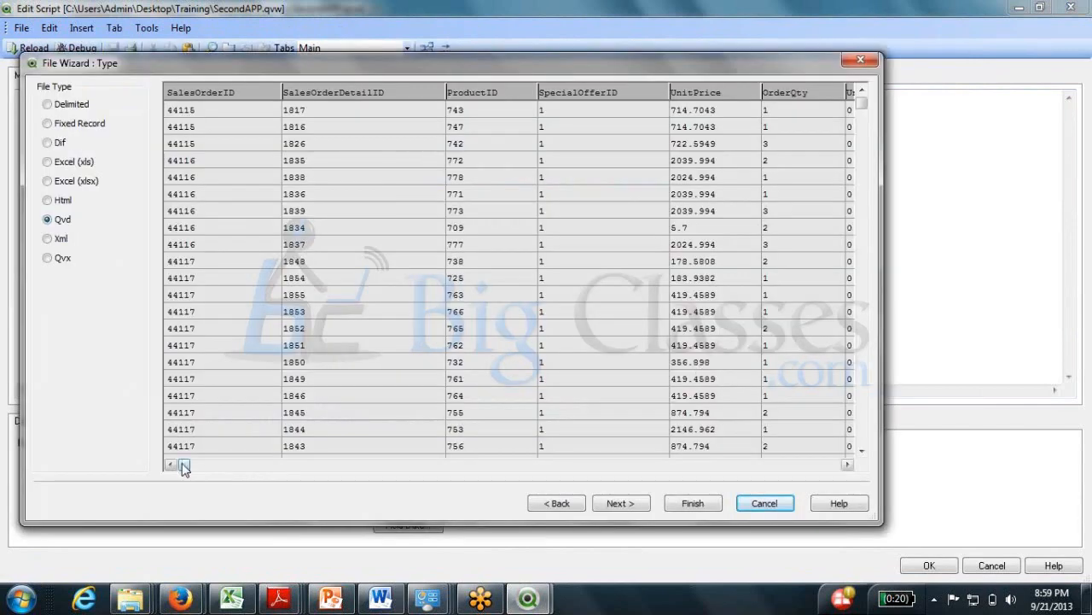
left_click_drag(184, 466, 632, 461)
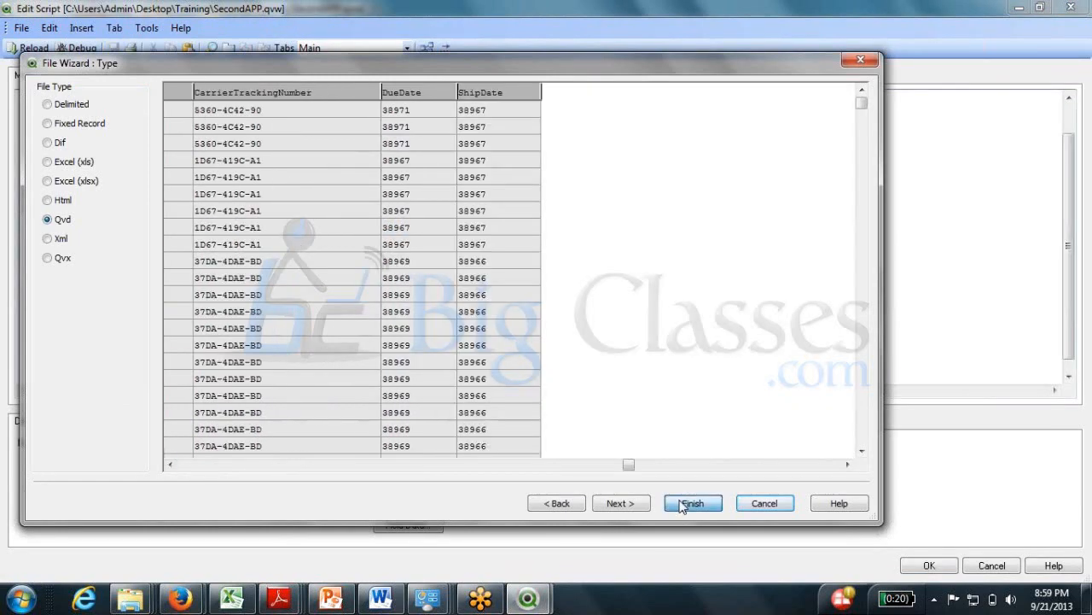
left_click(682, 505)
left_click_drag(110, 194, 54, 194)
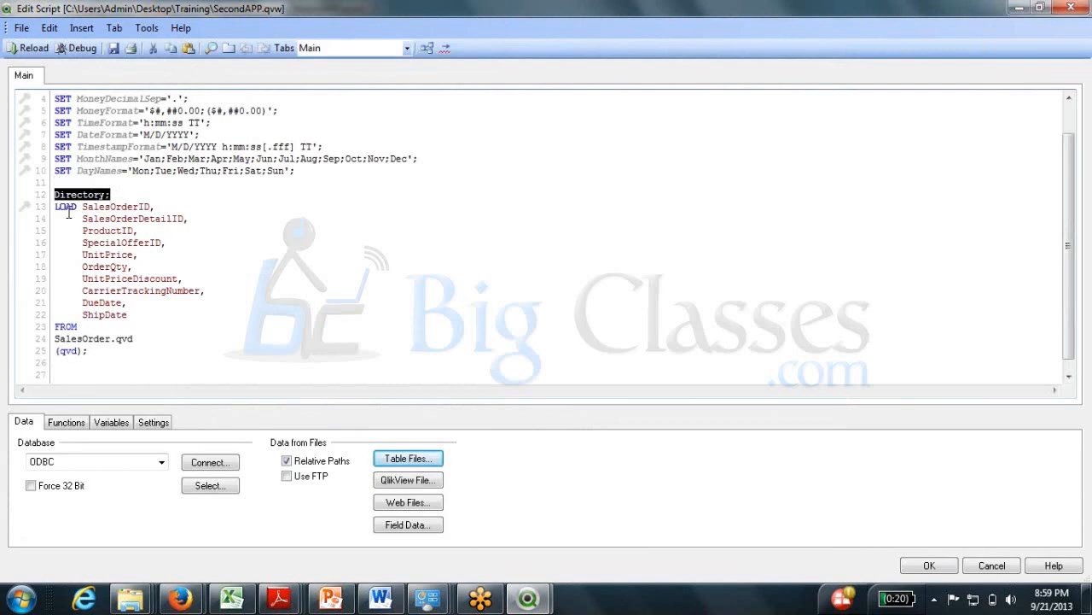
Put SalesOrderID on its own line after LOAD and replace 'Directory;' with 'SalesOrder:'.
left_click(67, 209)
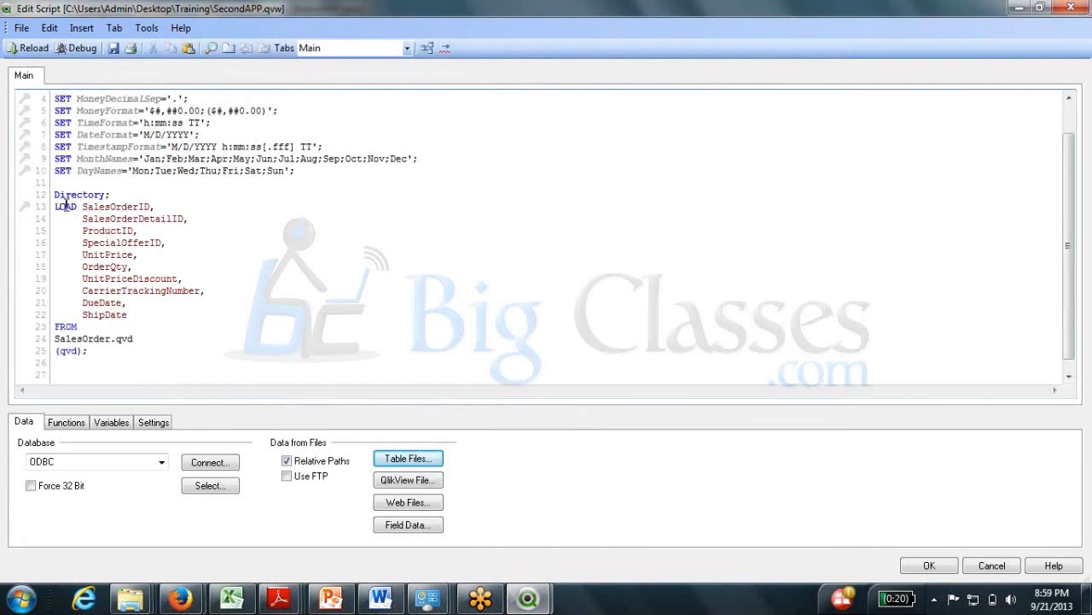
double_click(66, 206)
left_click(99, 230)
left_click(83, 207)
key("Return")
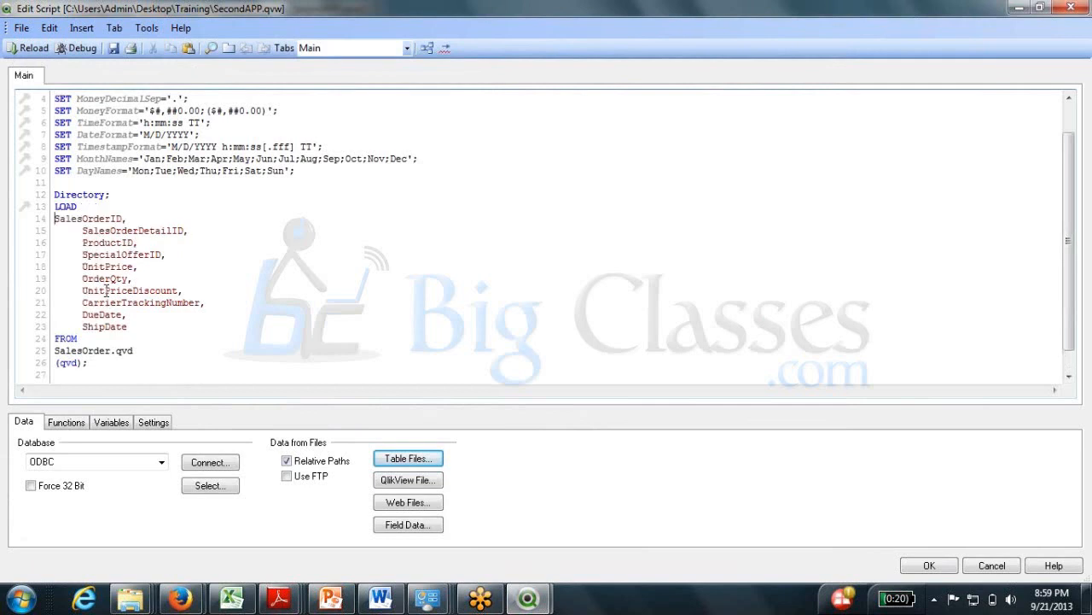
left_click_drag(111, 194, 55, 194)
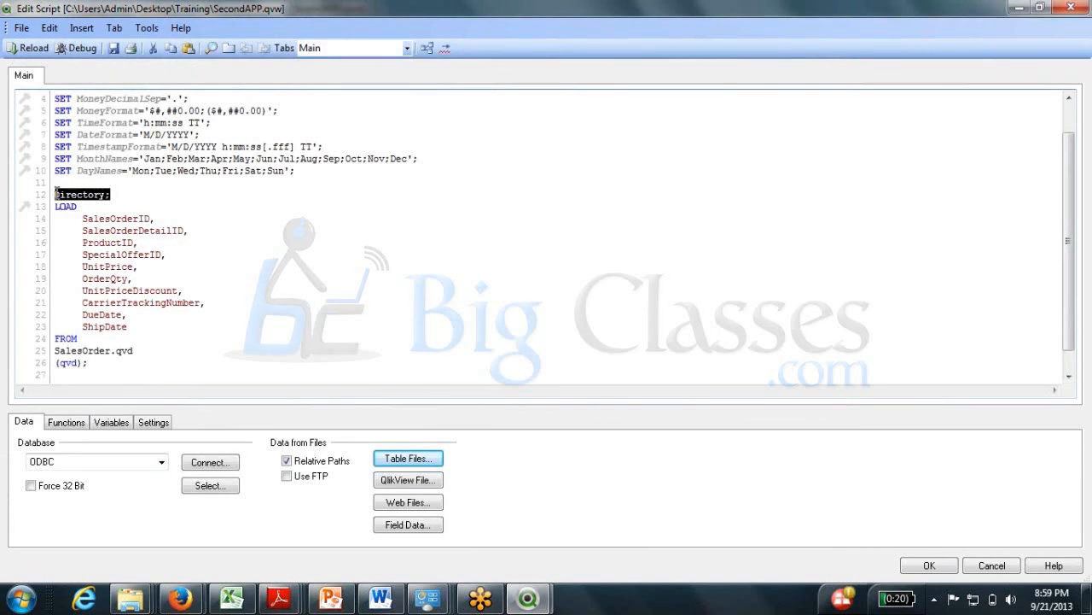
type("Sales")
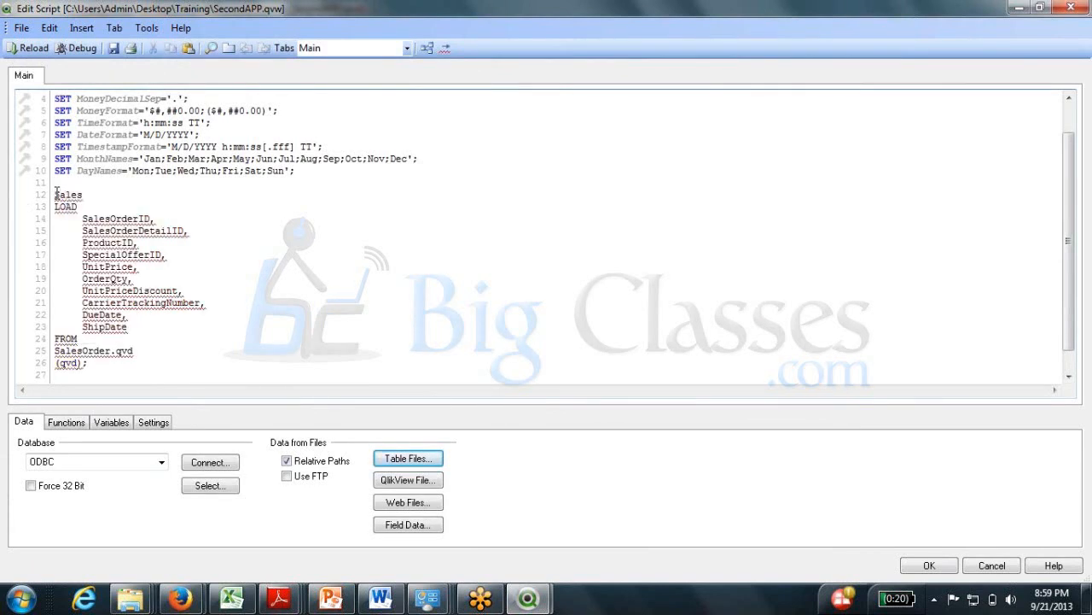
type("Order:")
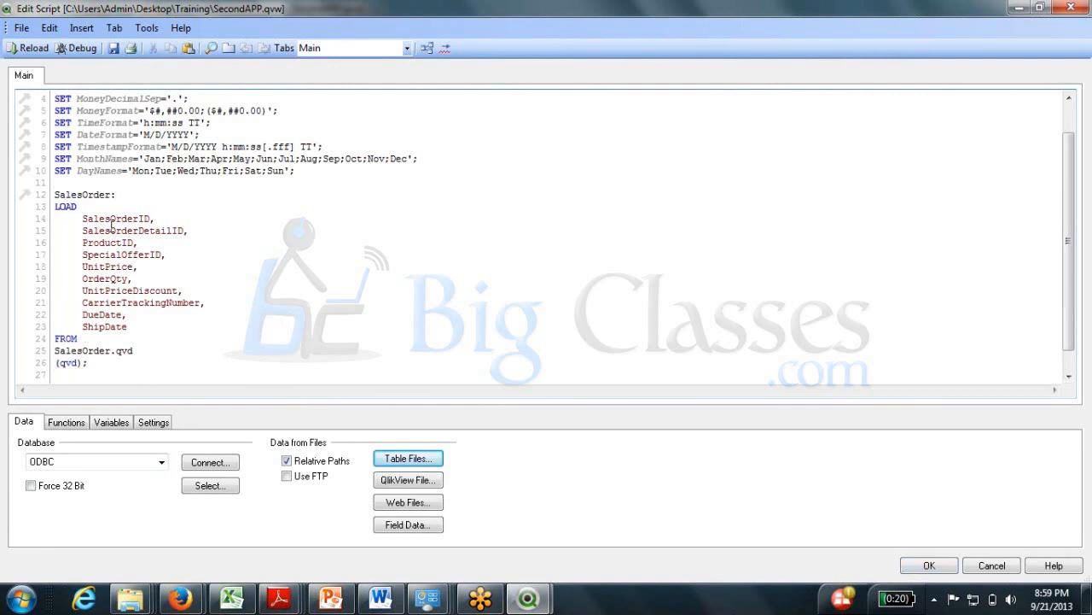
scroll(111, 224, "down", 1)
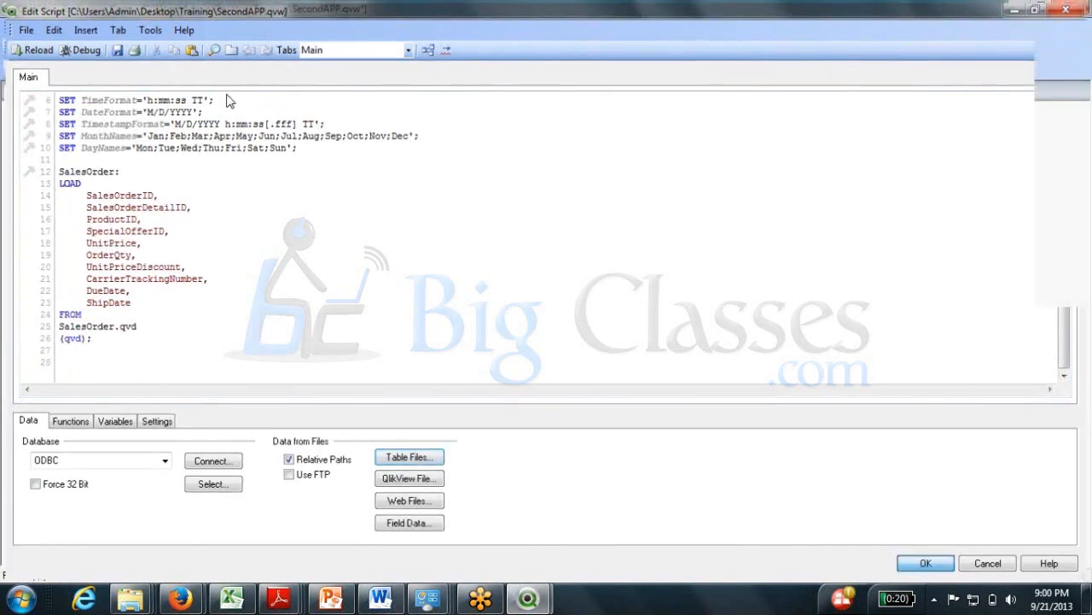
Reload SecondAPP and compare its qvd optimized, 119,108-line log with FirstAPPToday's.
left_click(132, 49)
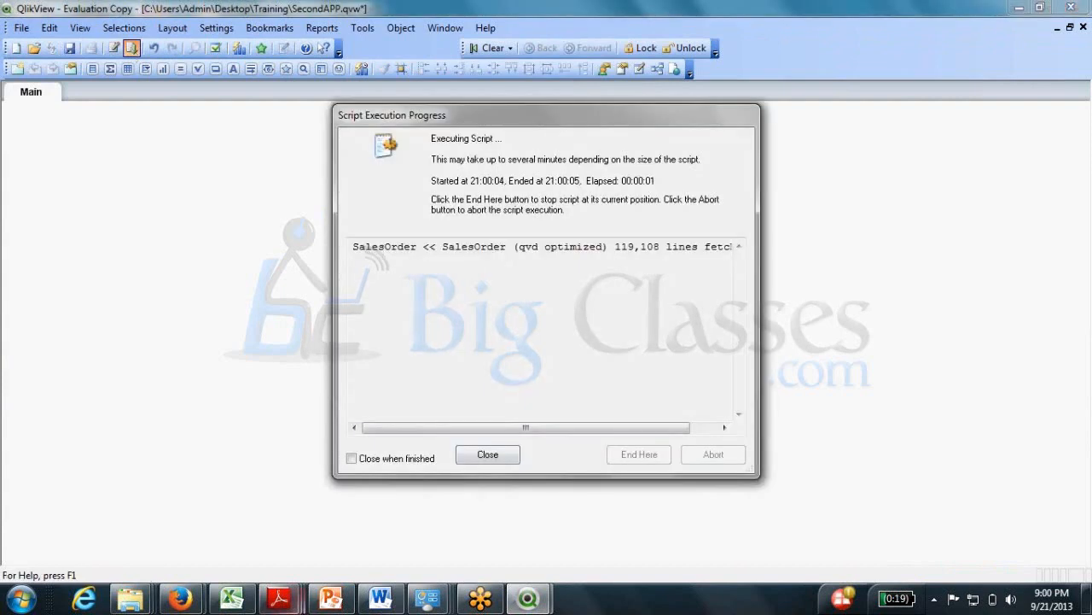
mouse_move(522, 599)
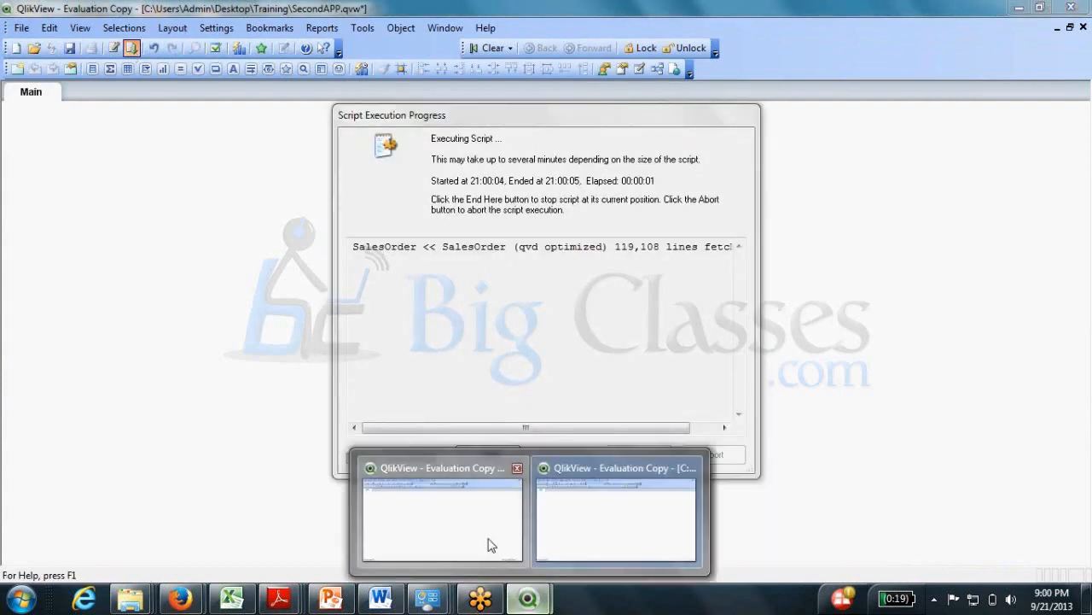
left_click(492, 545)
left_click(132, 48)
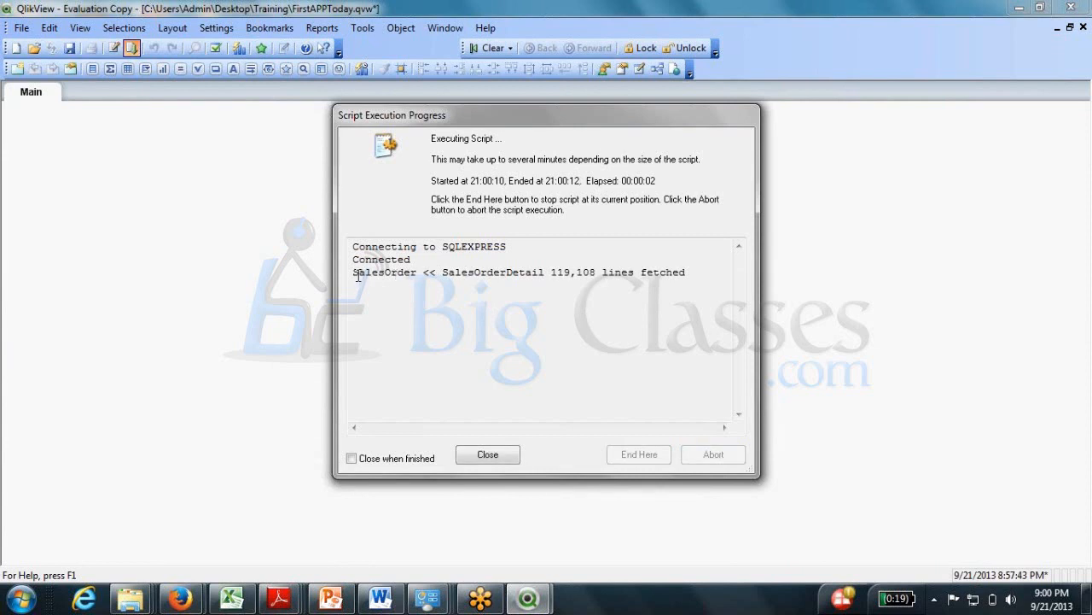
left_click_drag(349, 271, 688, 273)
left_click(666, 271)
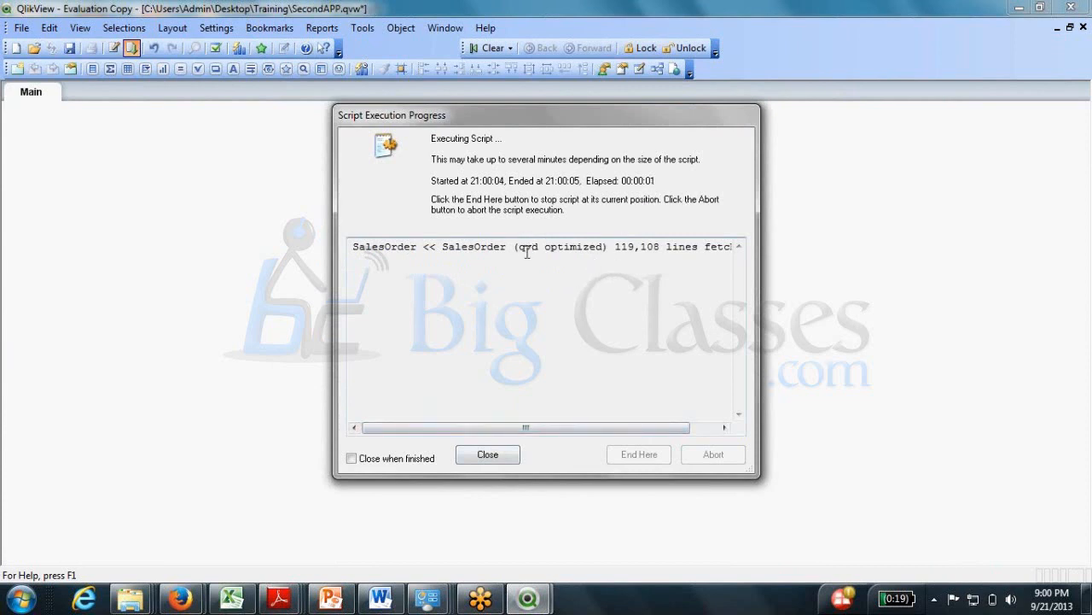
left_click_drag(518, 247, 605, 246)
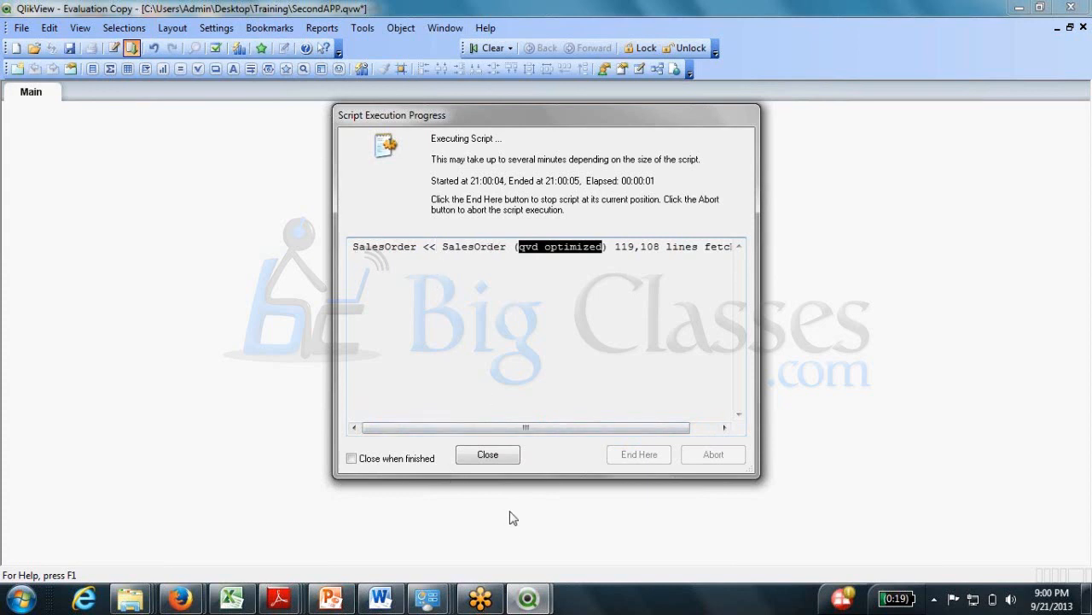
Close both reload progress windows, leaving FirstAPPToday in front.
left_click(489, 465)
mouse_move(527, 597)
left_click(469, 517)
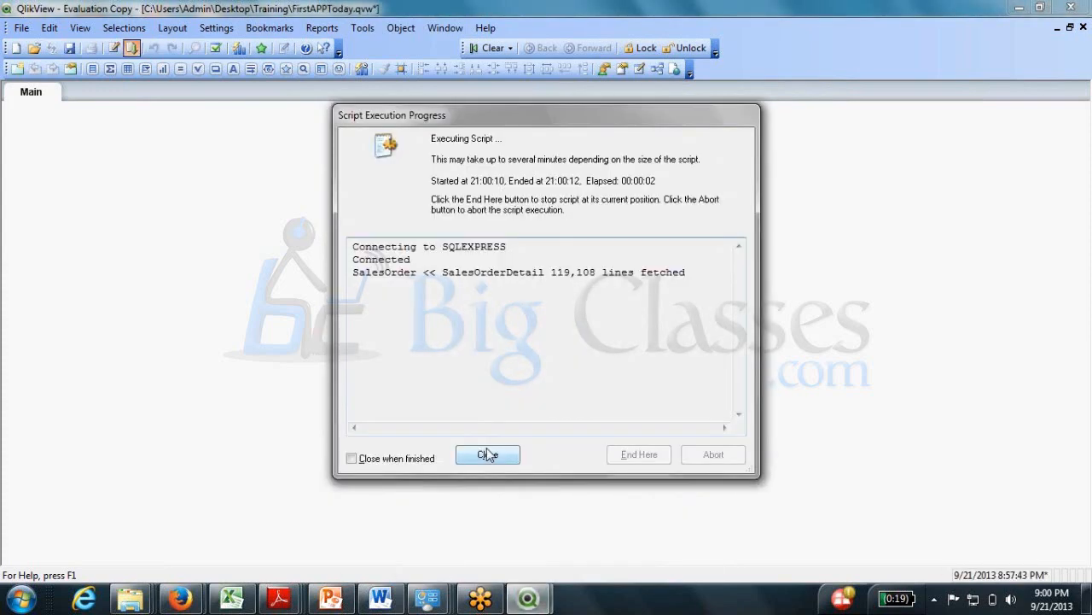
left_click(487, 454)
left_click(114, 48)
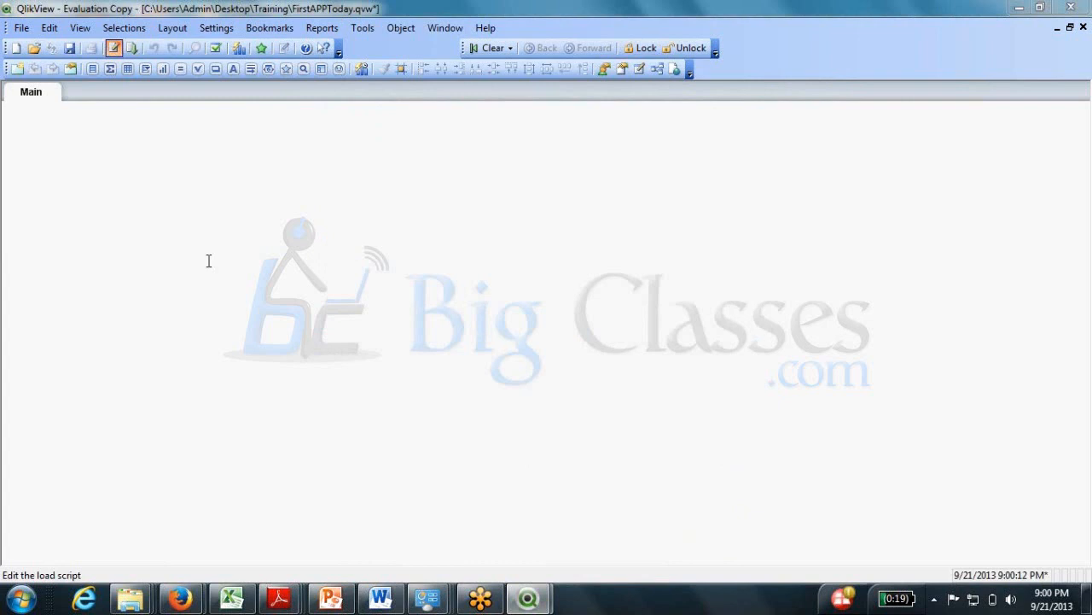
Add 'Drop Table SalesOrder' below the Store line and confirm the script.
left_click(321, 324)
key("Return")
key("Return")
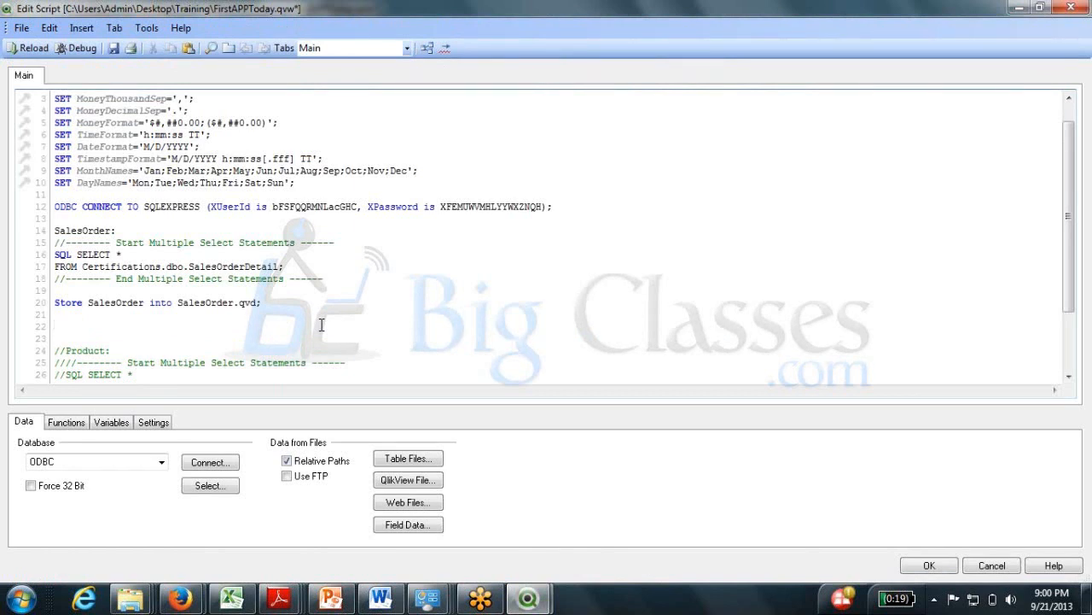
type("Drop Table SAle")
left_click(92, 220)
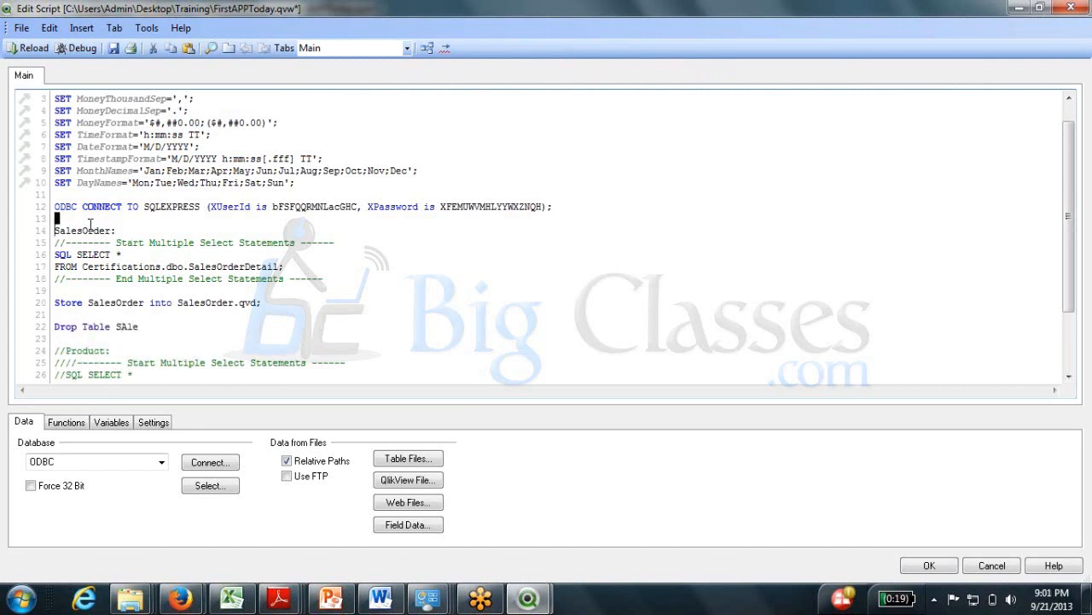
double_click(87, 230)
left_click(87, 230)
double_click(87, 231)
key("ctrl+c")
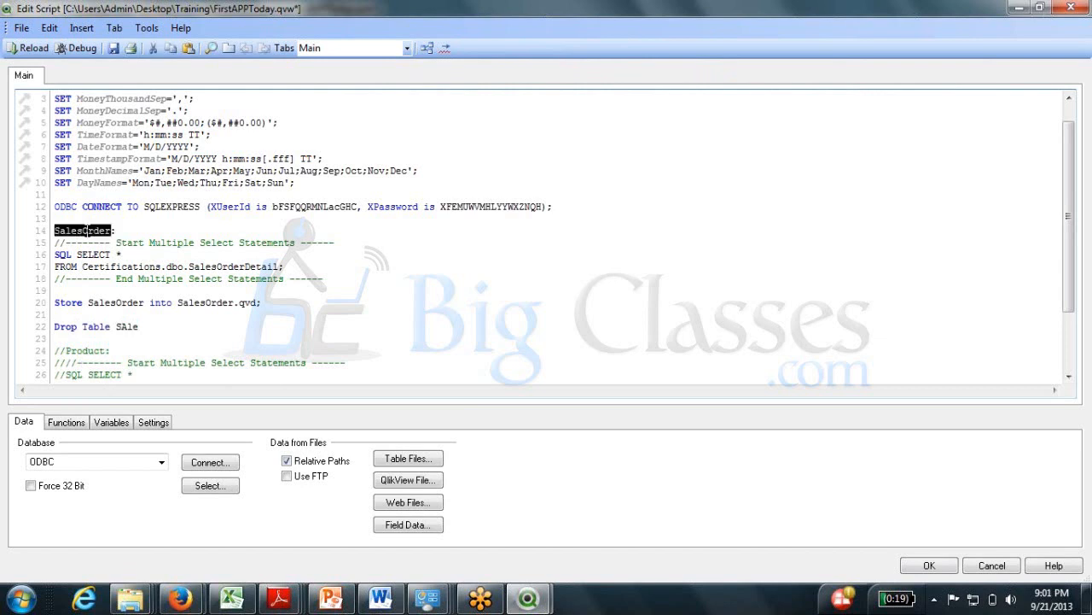
left_click(134, 322)
double_click(134, 322)
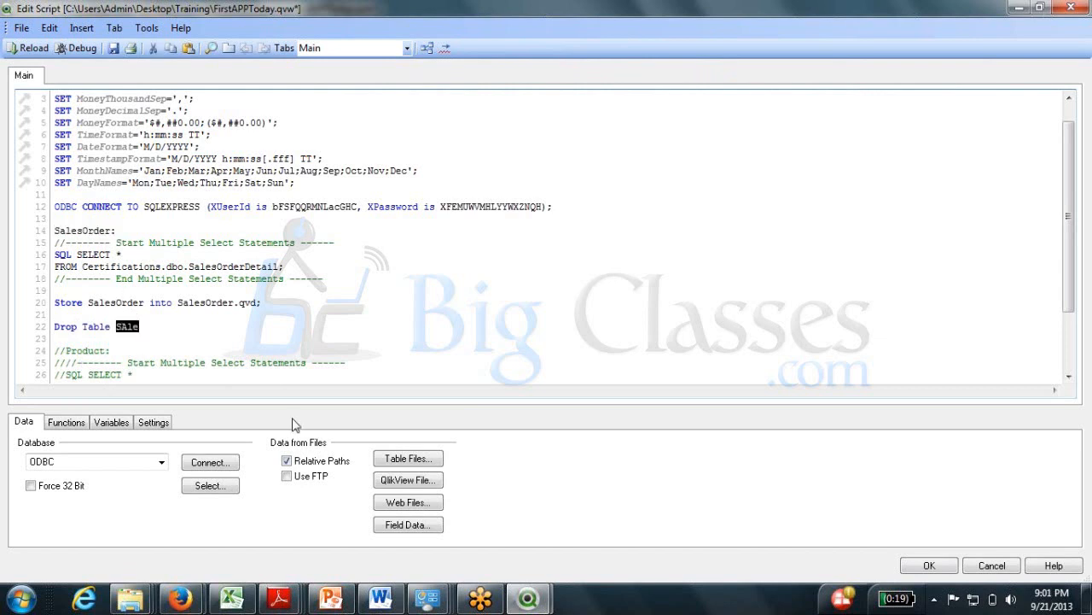
key("ctrl+v")
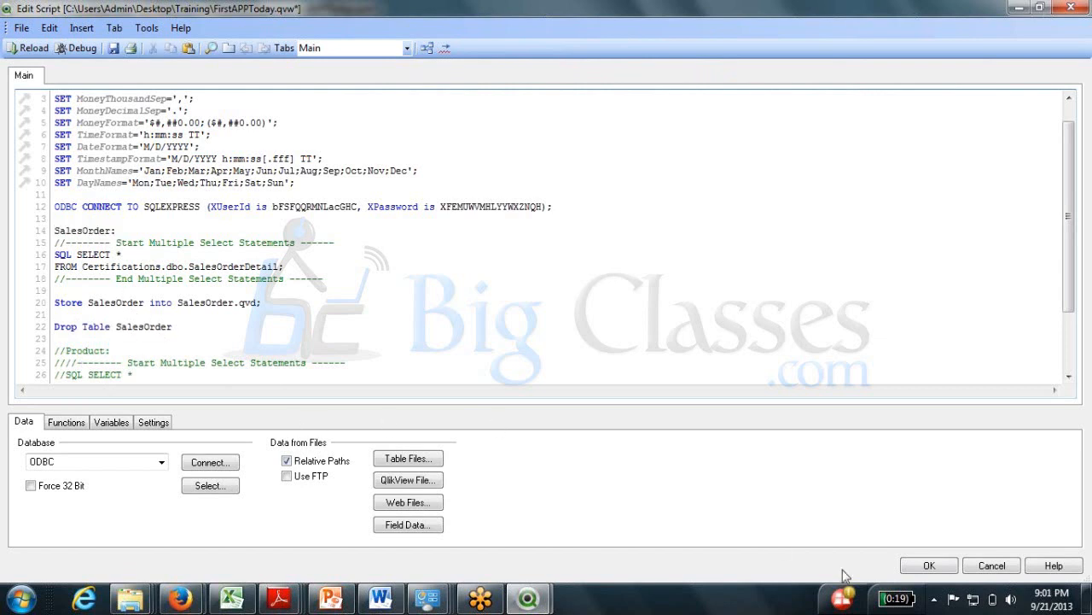
left_click(929, 566)
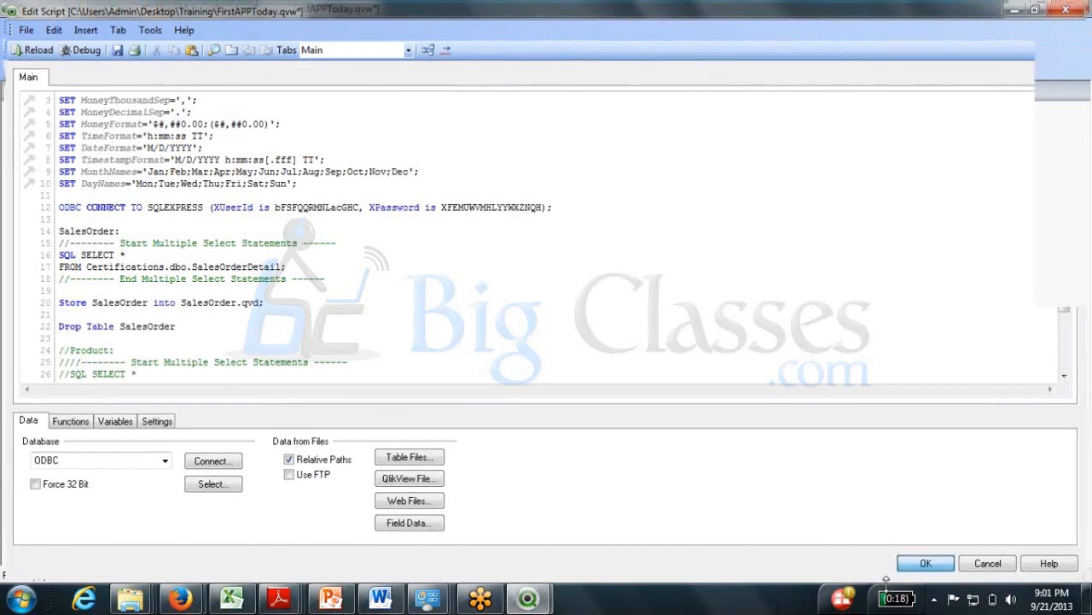
Check the Table Viewer, reload FirstAPPToday with the drop statement, and close the progress window.
left_click(654, 65)
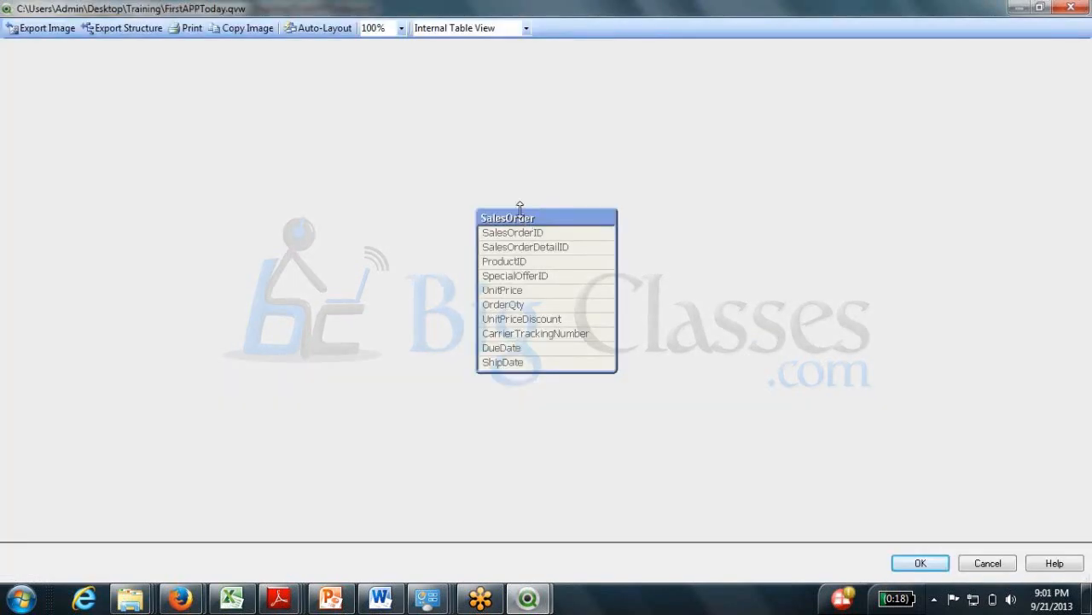
left_click(901, 564)
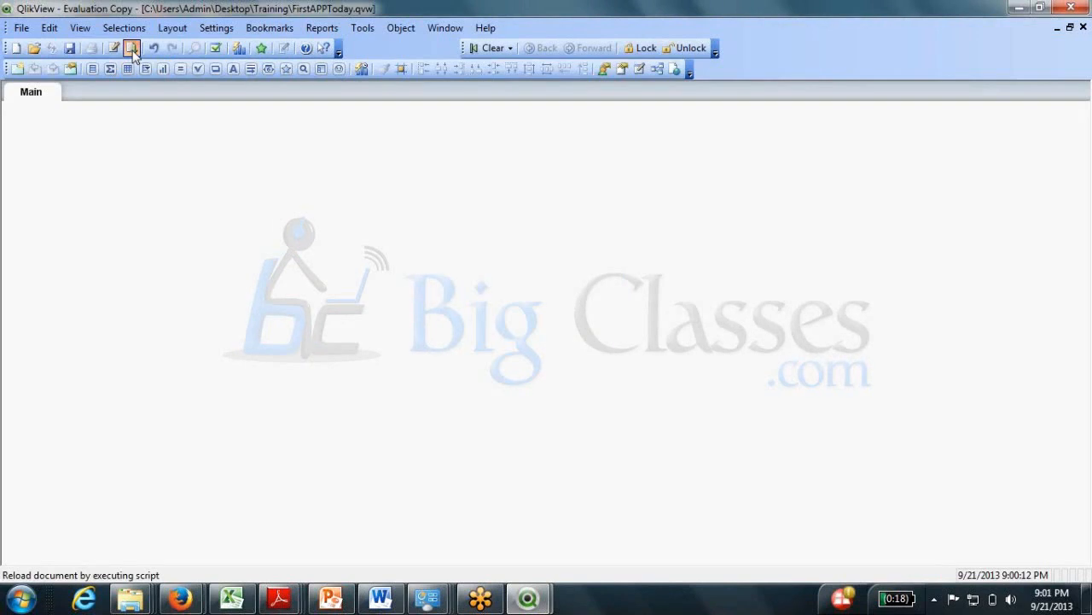
left_click(132, 49)
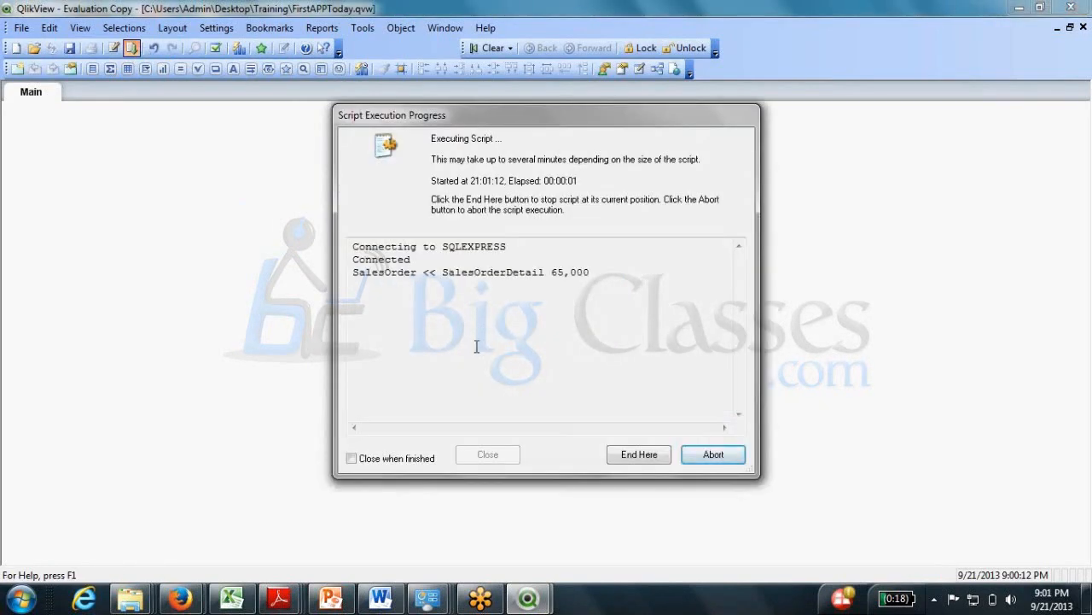
left_click(495, 456)
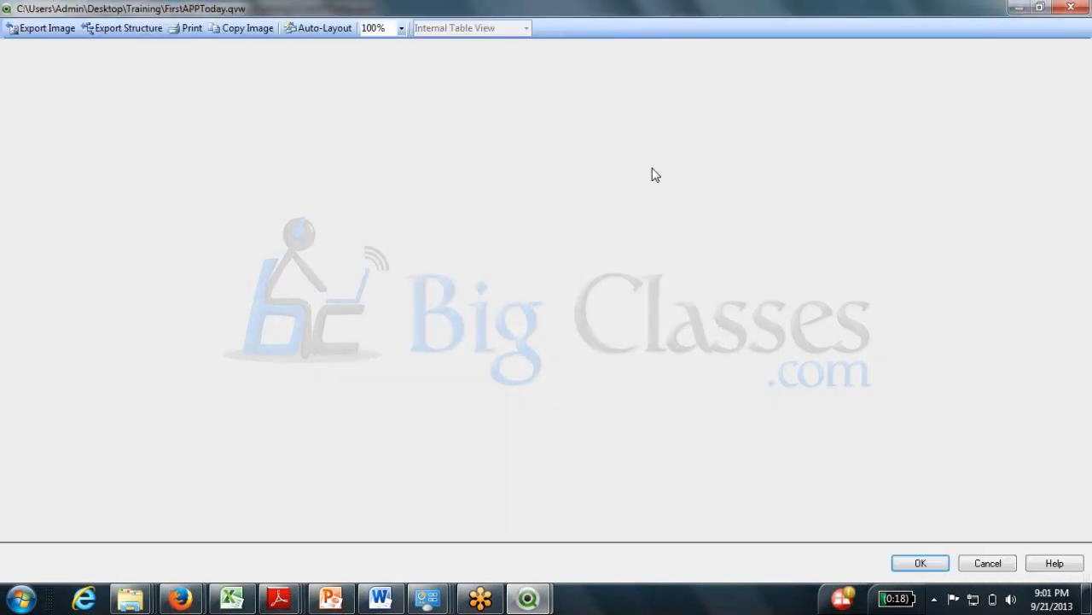